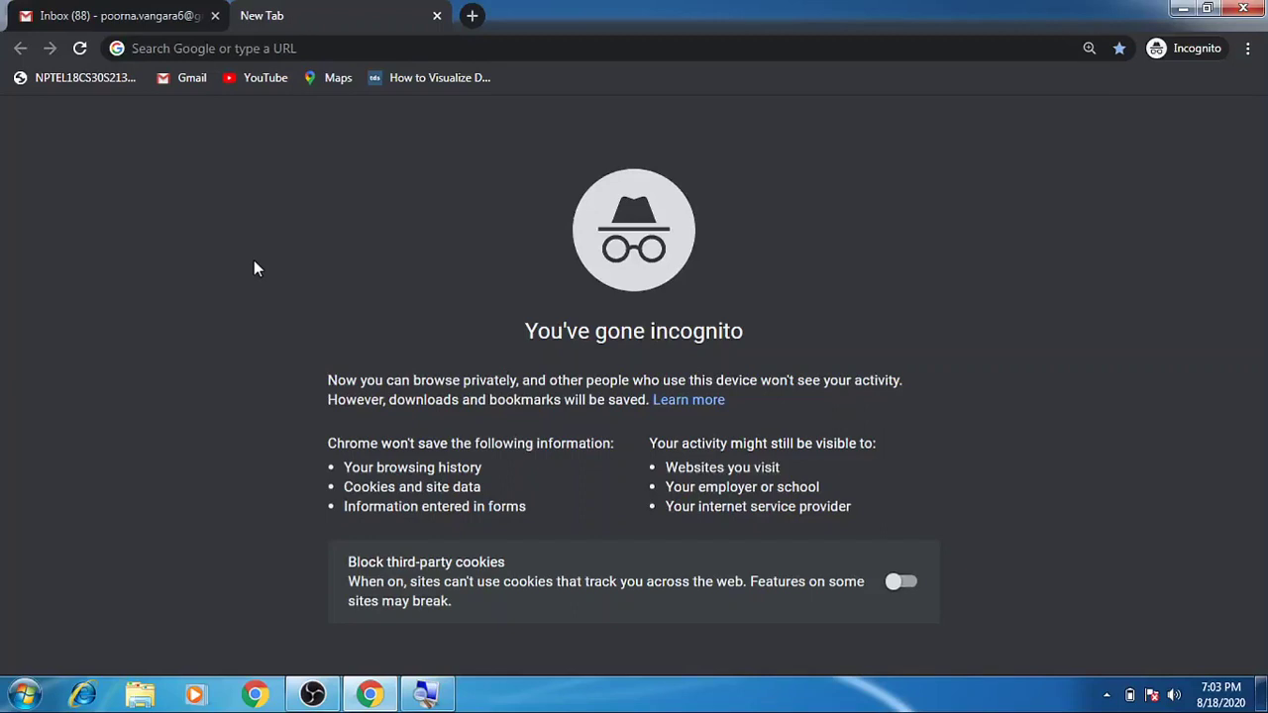
# Step: Go to forms.google.com in Chrome
pyautogui.click(174, 47)
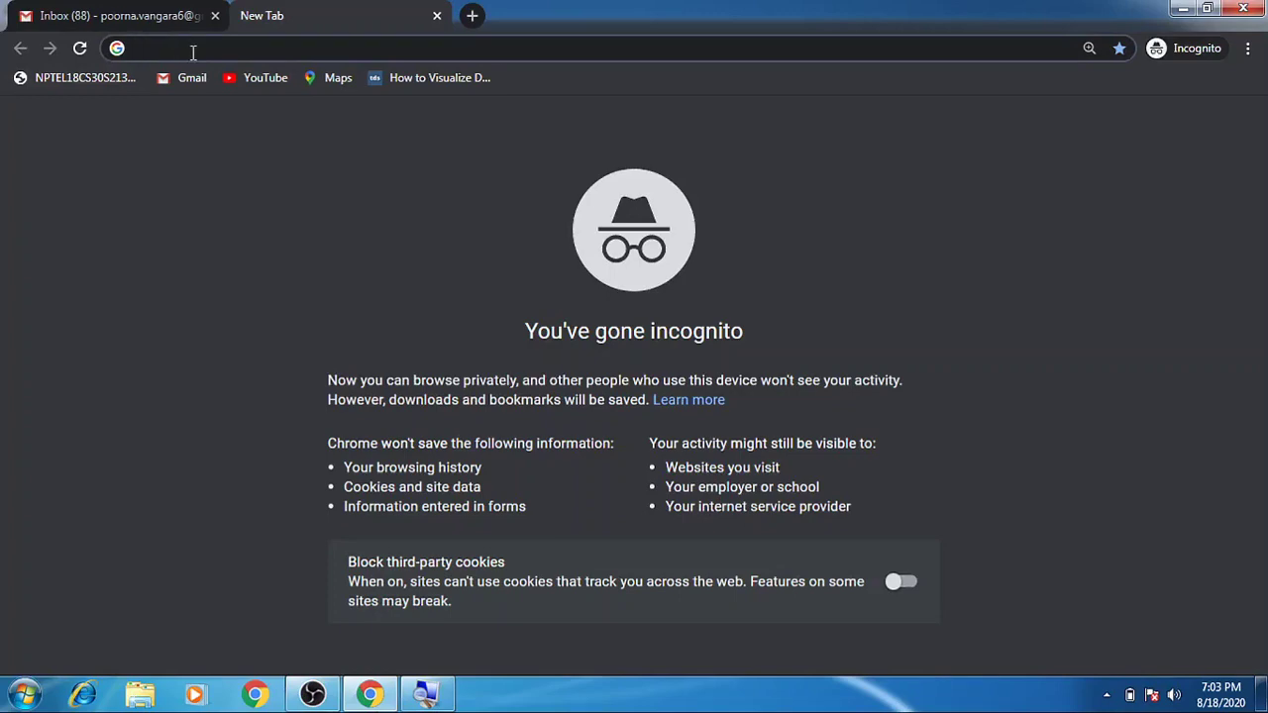
pyautogui.write('forms.g')
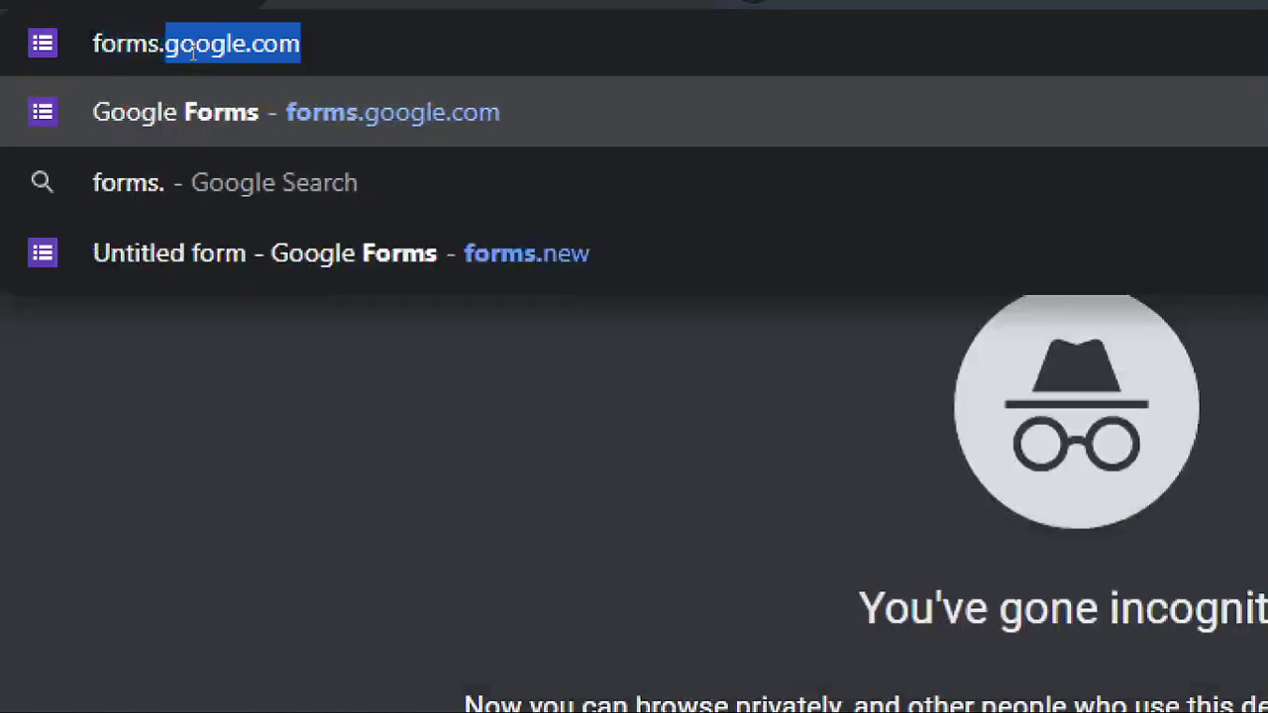
pyautogui.write('oogle.')
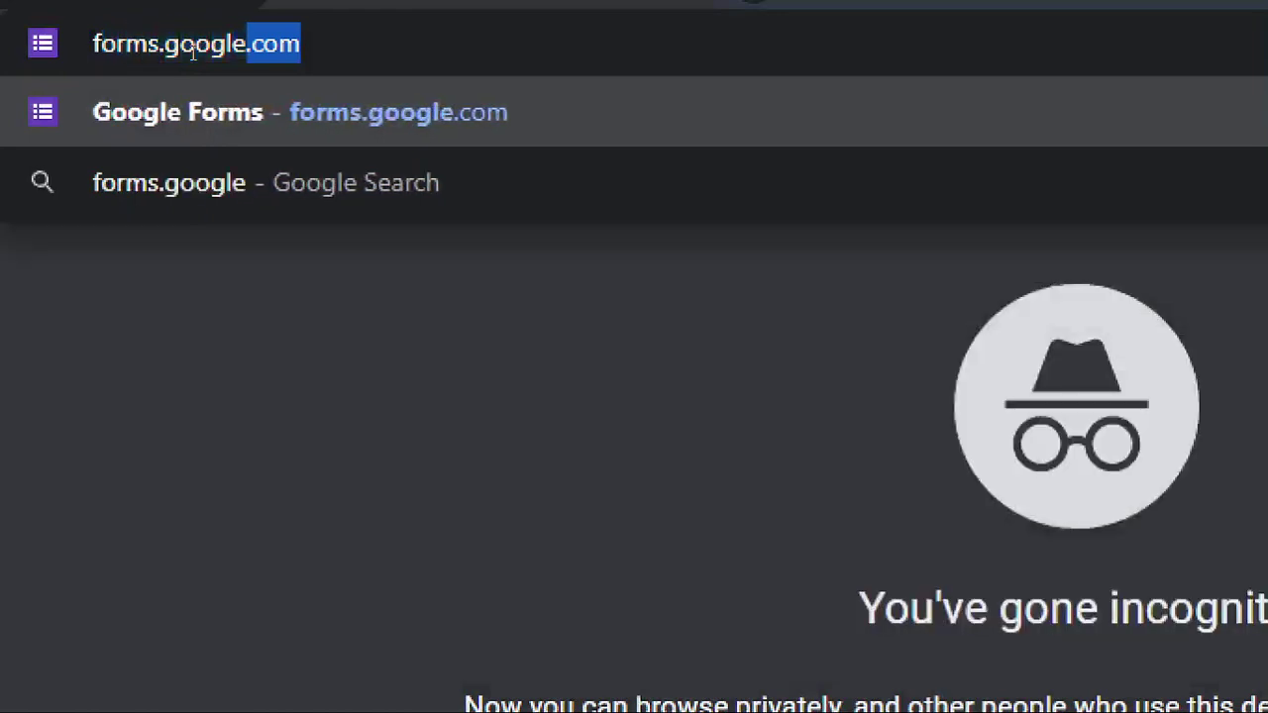
pyautogui.write('com')
pyautogui.press('Return')
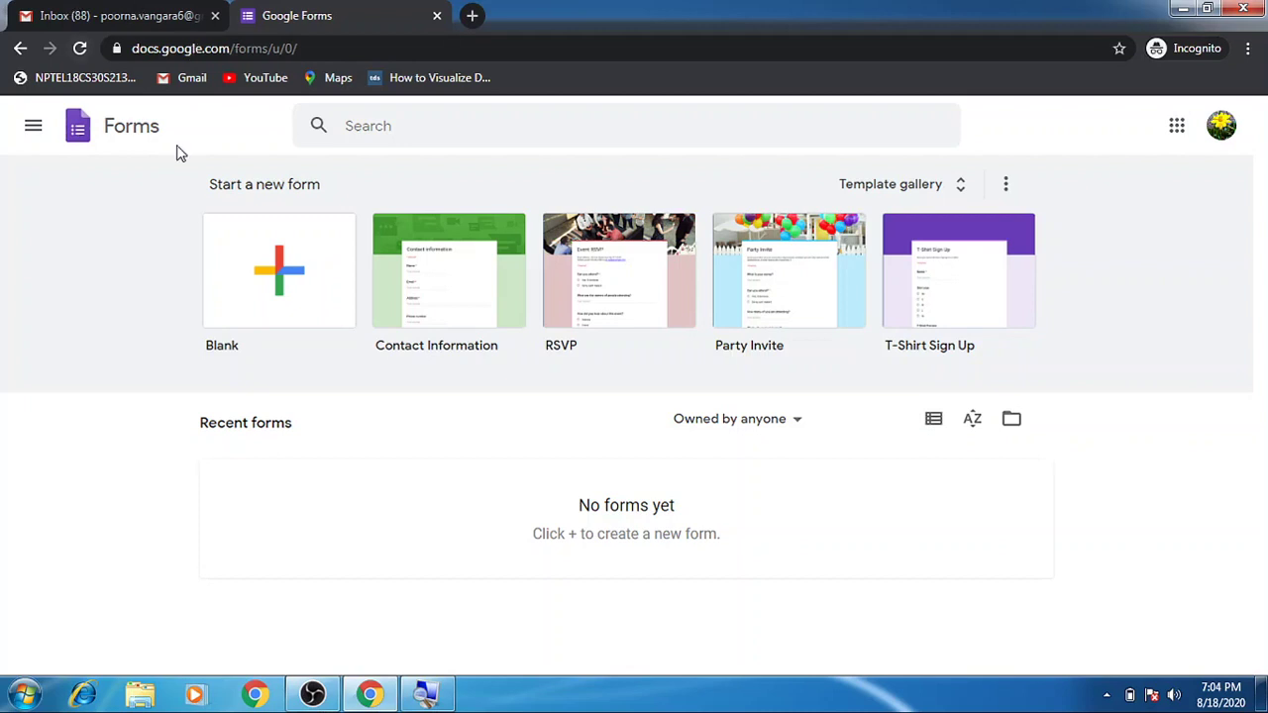
# Step: Create a blank form and title it 'Sample'
pyautogui.click(244, 247)
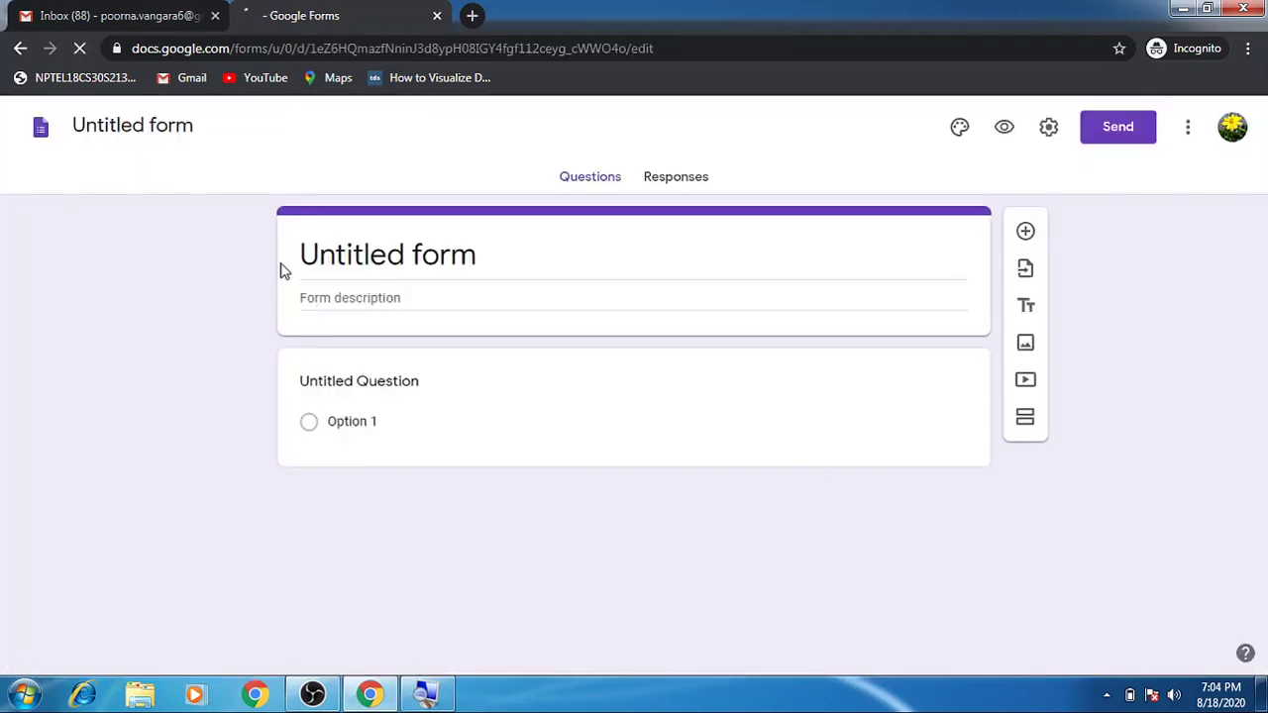
pyautogui.click(183, 129)
pyautogui.write('S')
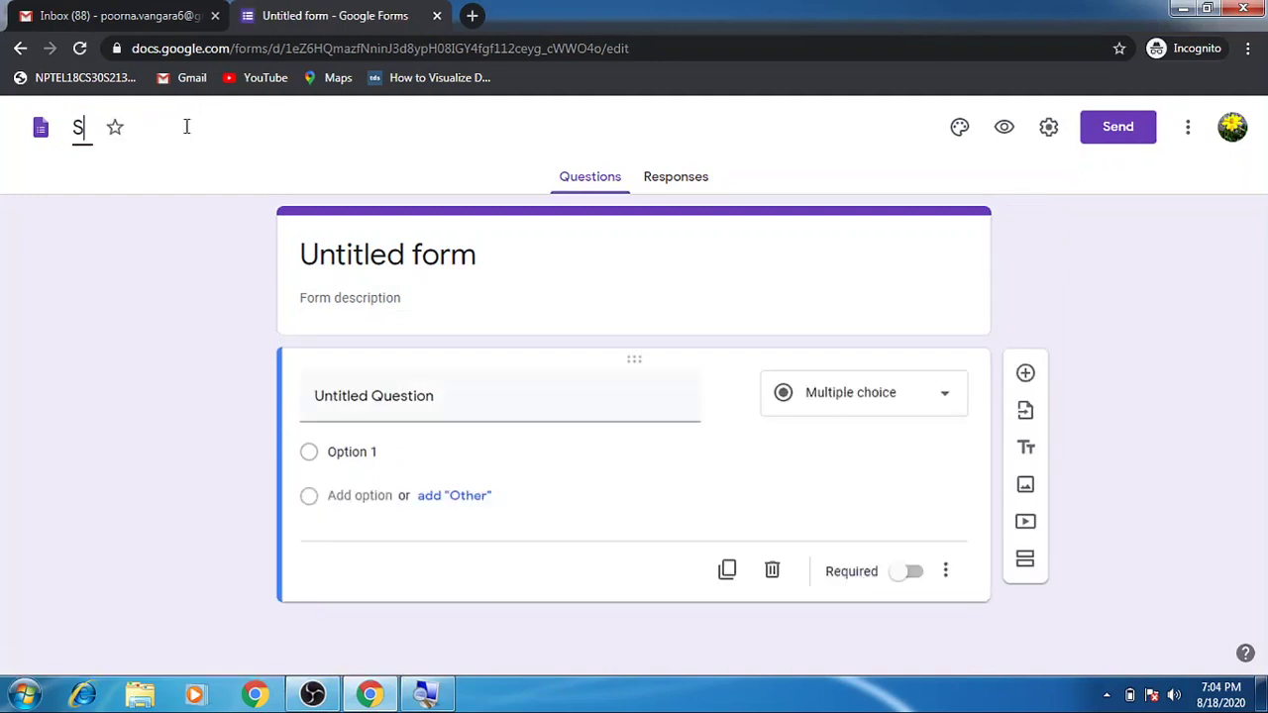
pyautogui.write('ample')
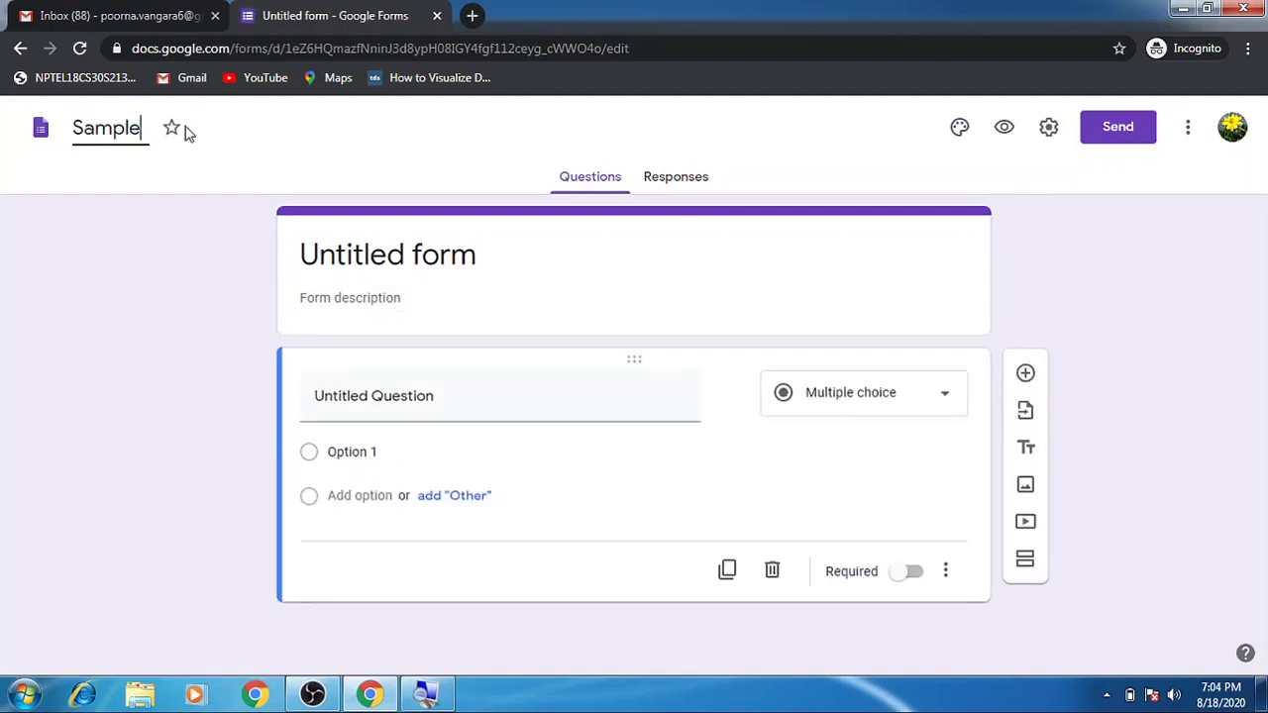
pyautogui.click(461, 266)
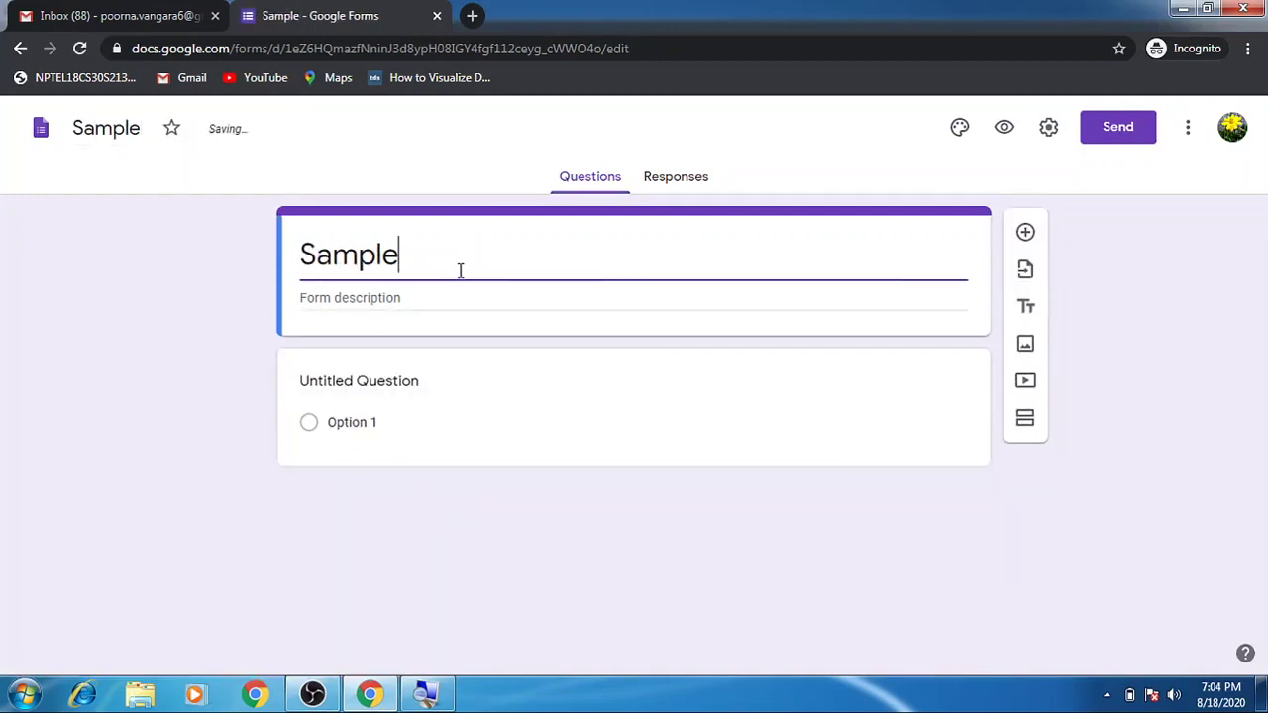
pyautogui.click(420, 383)
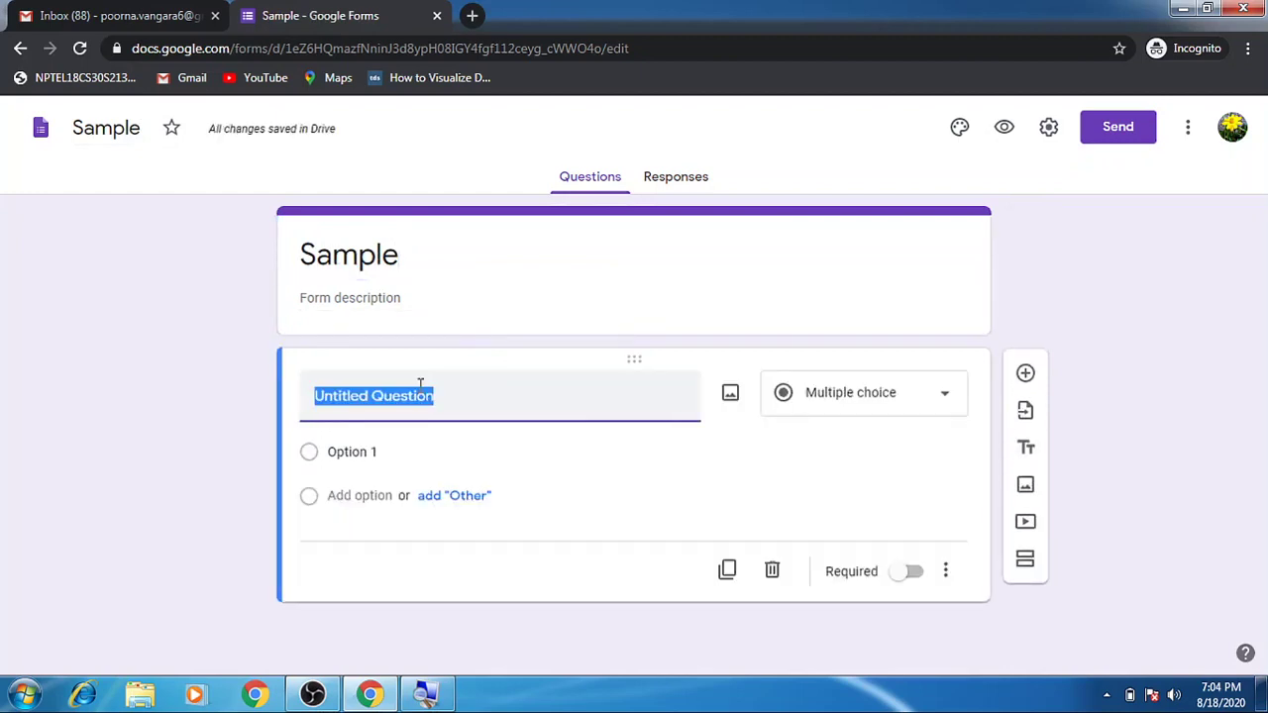
# Step: Title the first question 'Mobile Number' and mark it required
pyautogui.write('Mobile ')
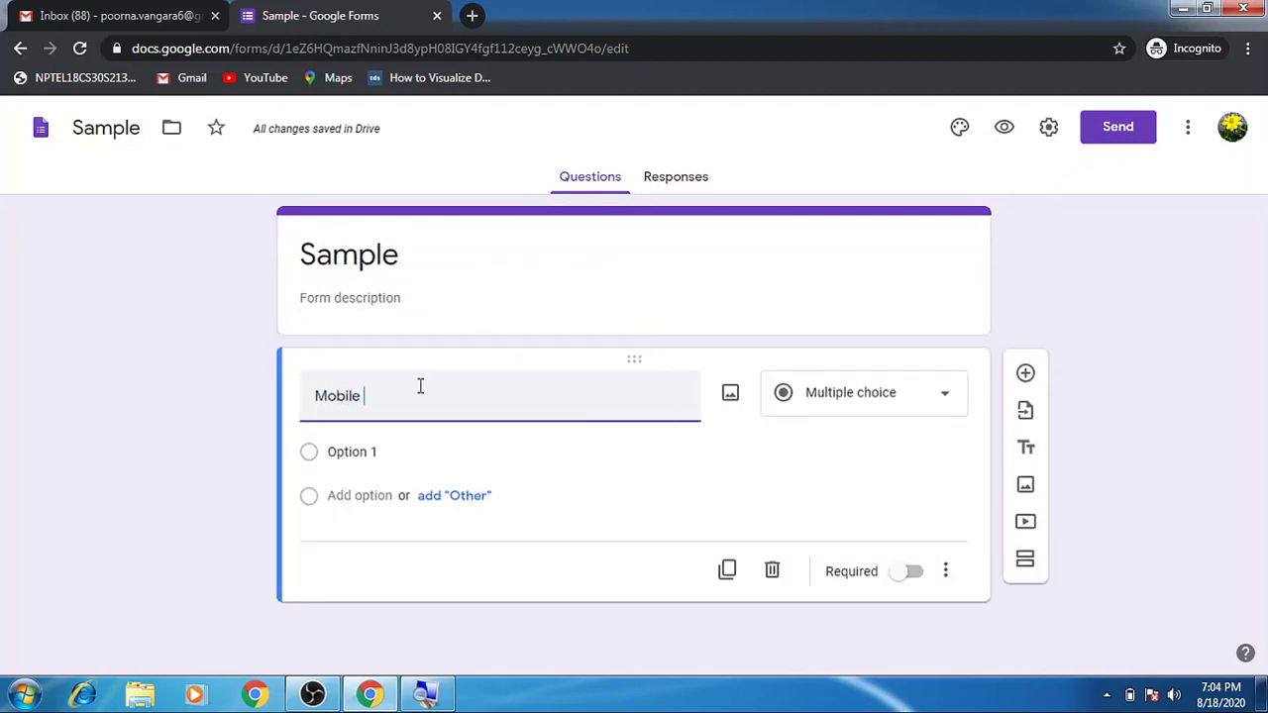
pyautogui.write('Number')
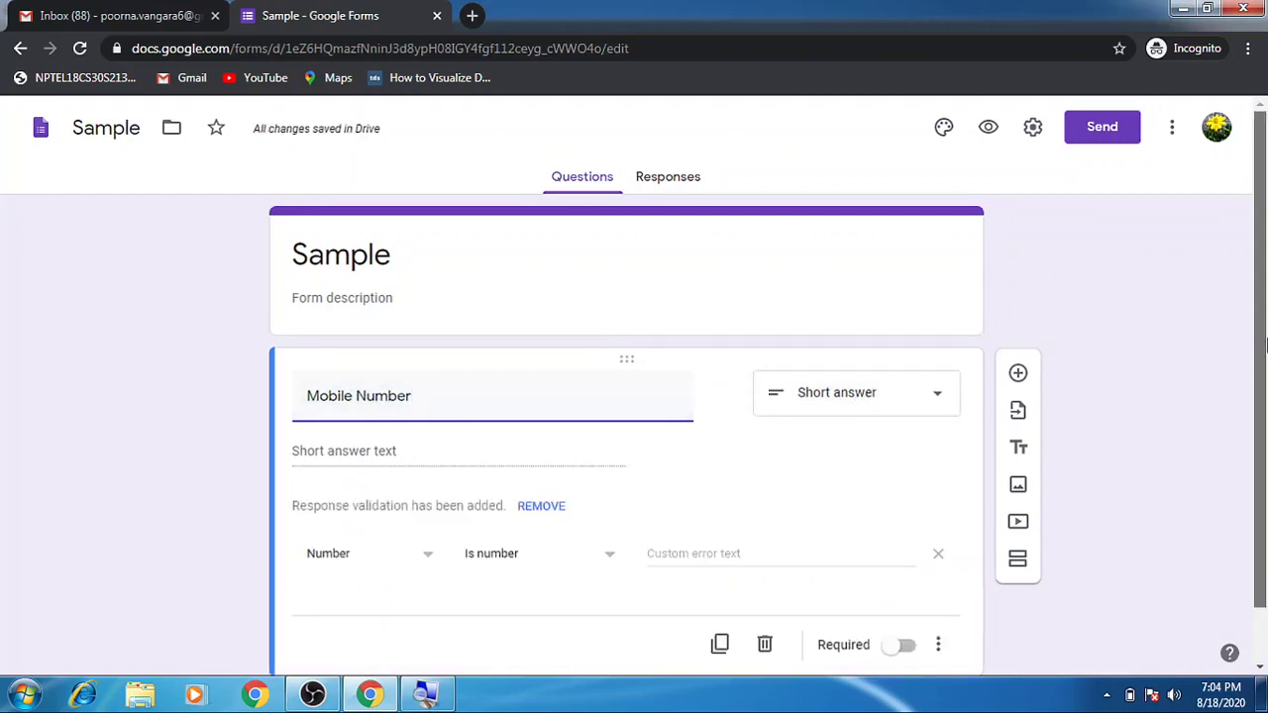
pyautogui.scroll(-1, 1265, 416)
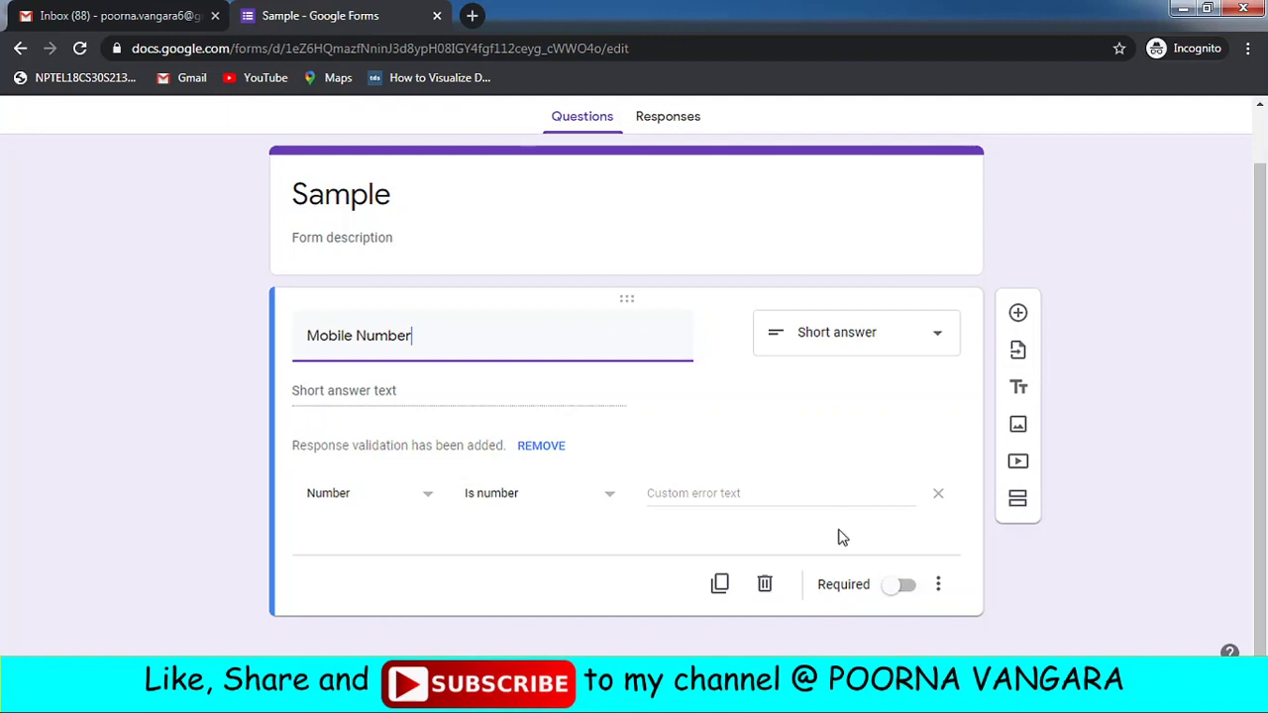
pyautogui.click(904, 591)
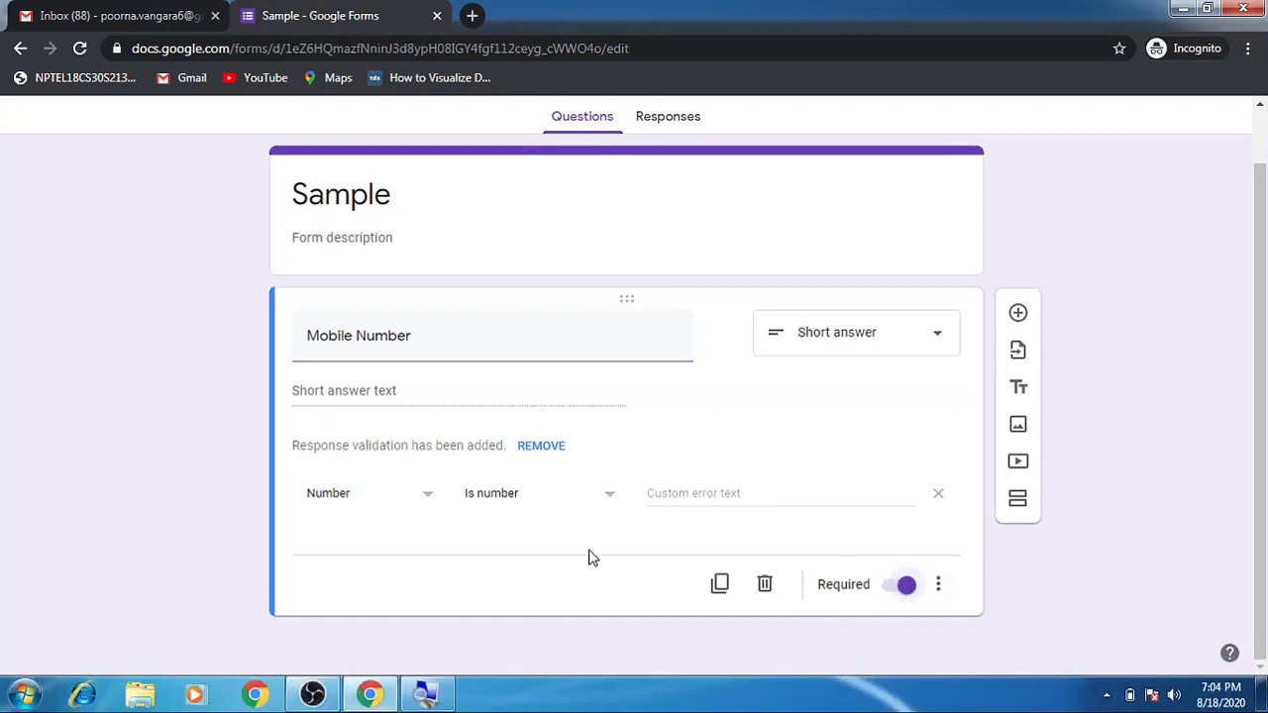
pyautogui.click(419, 498)
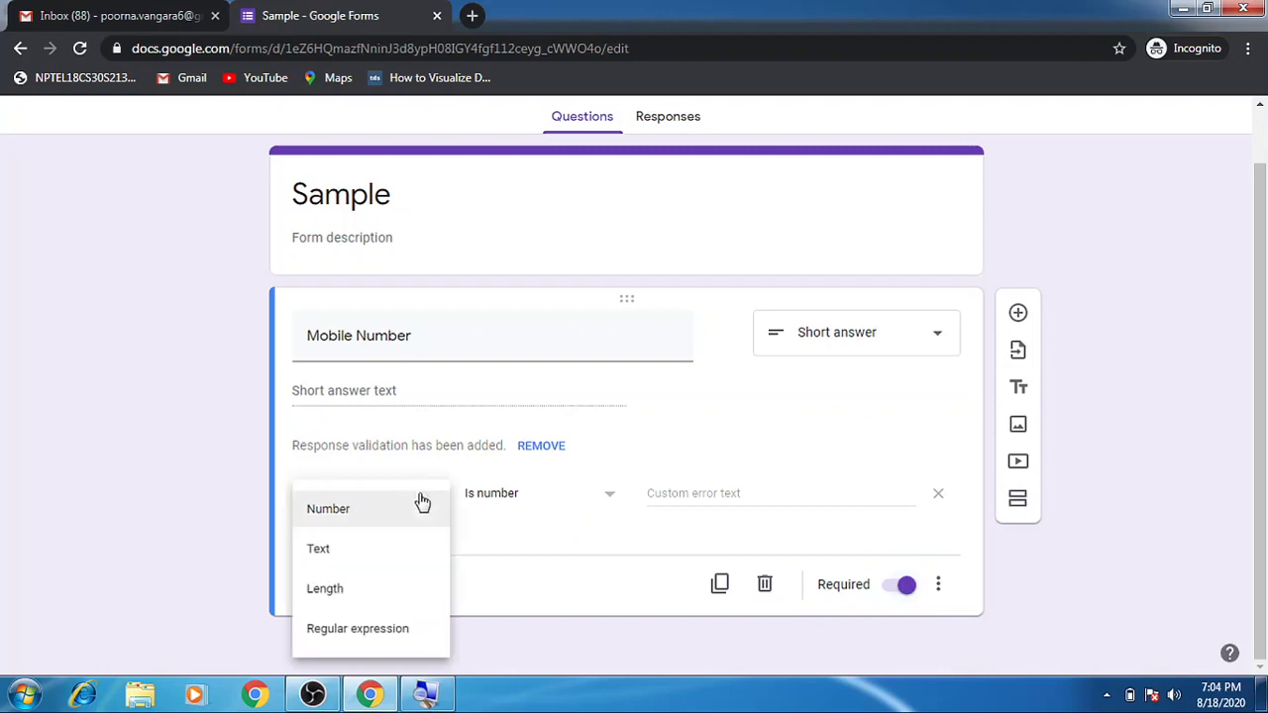
# Step: Try Length validation, switching between minimum and maximum character count conditions
pyautogui.click(363, 600)
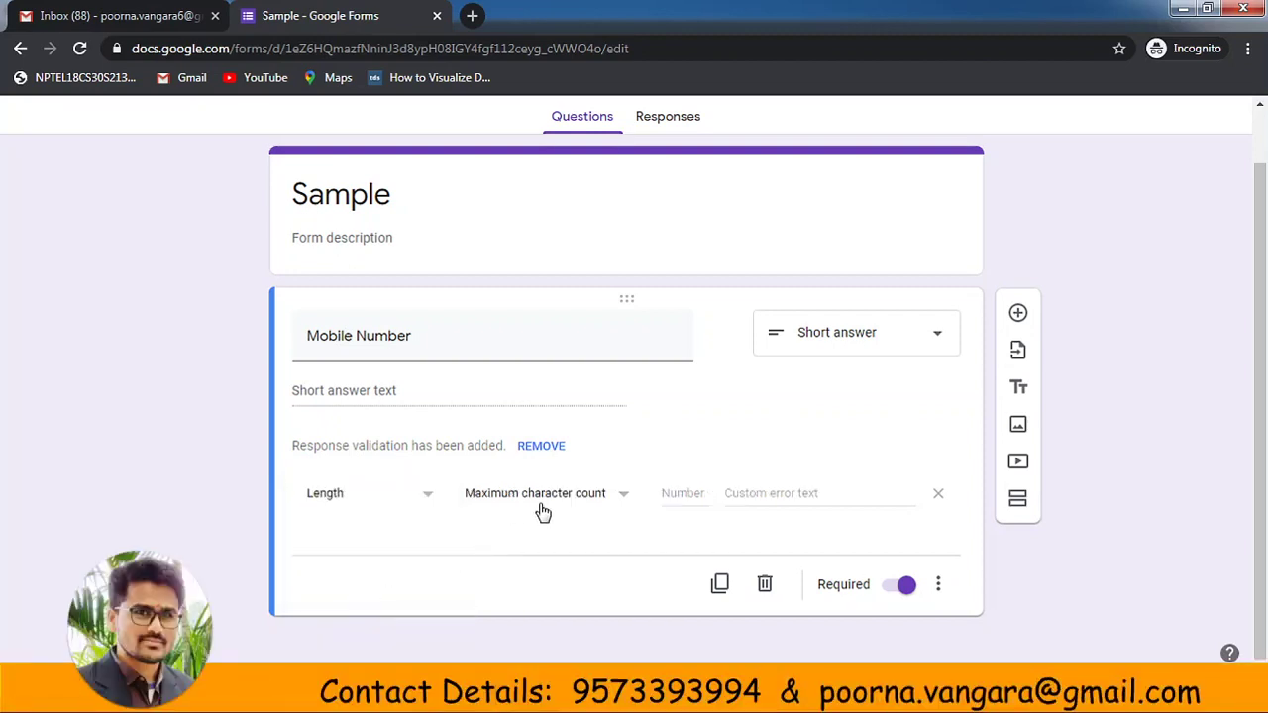
pyautogui.click(618, 502)
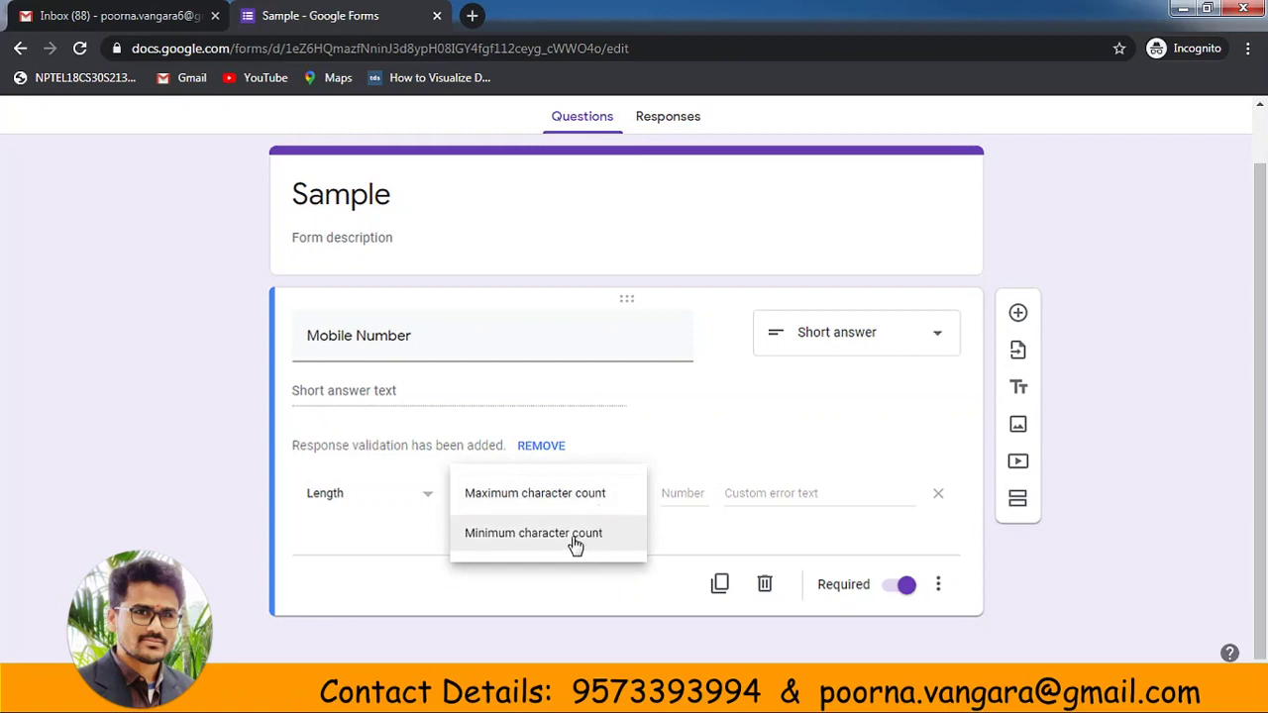
pyautogui.click(576, 545)
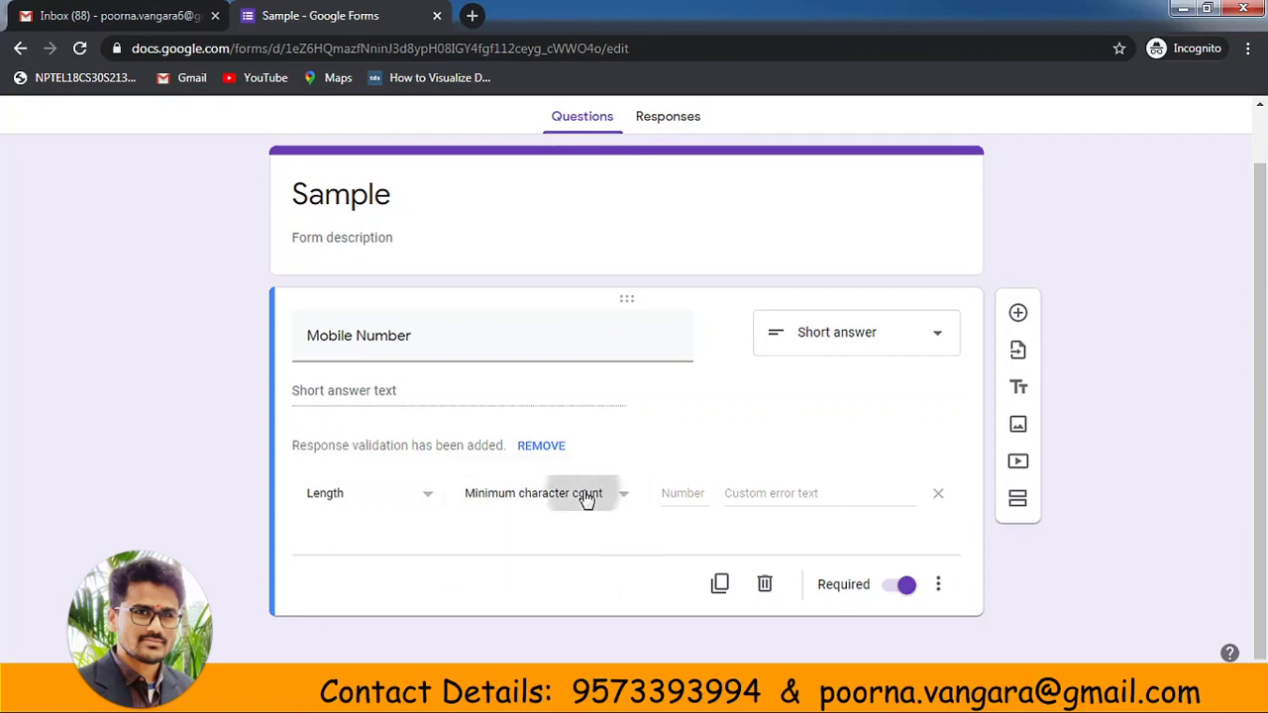
pyautogui.click(583, 498)
pyautogui.click(561, 470)
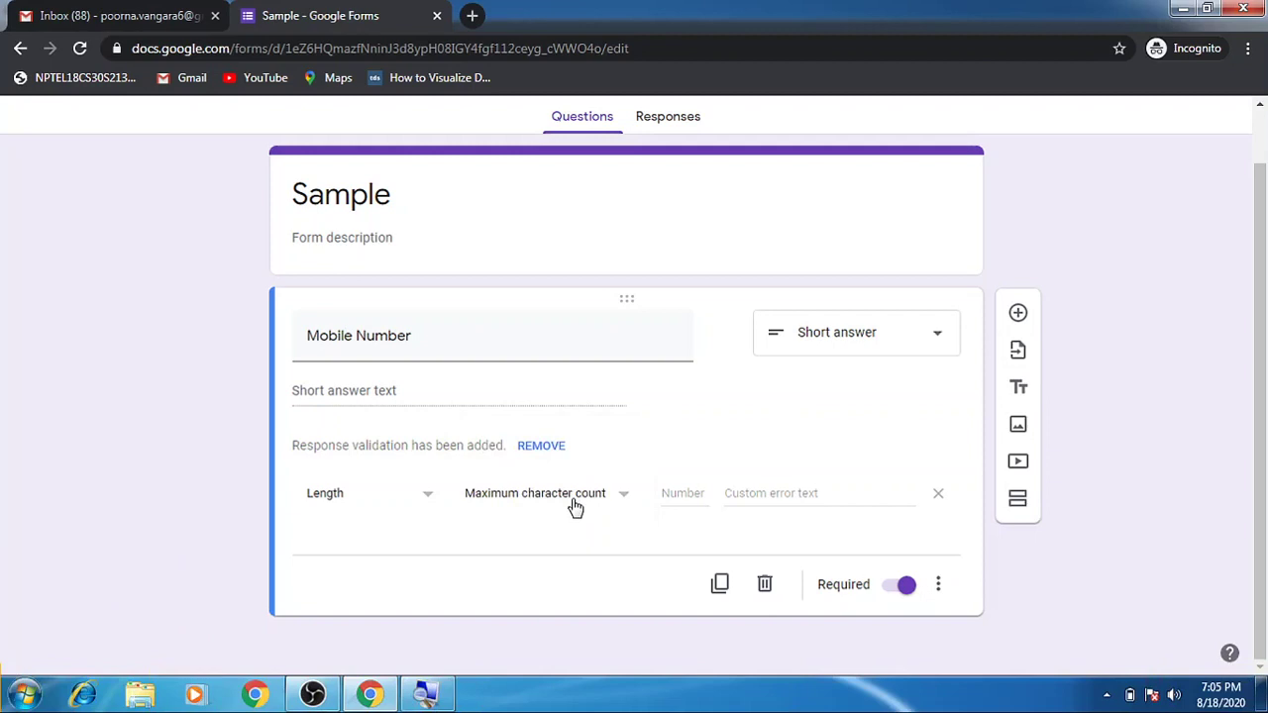
# Step: Change the validation to Regular expression with the Matches condition
pyautogui.click(426, 505)
pyautogui.click(400, 535)
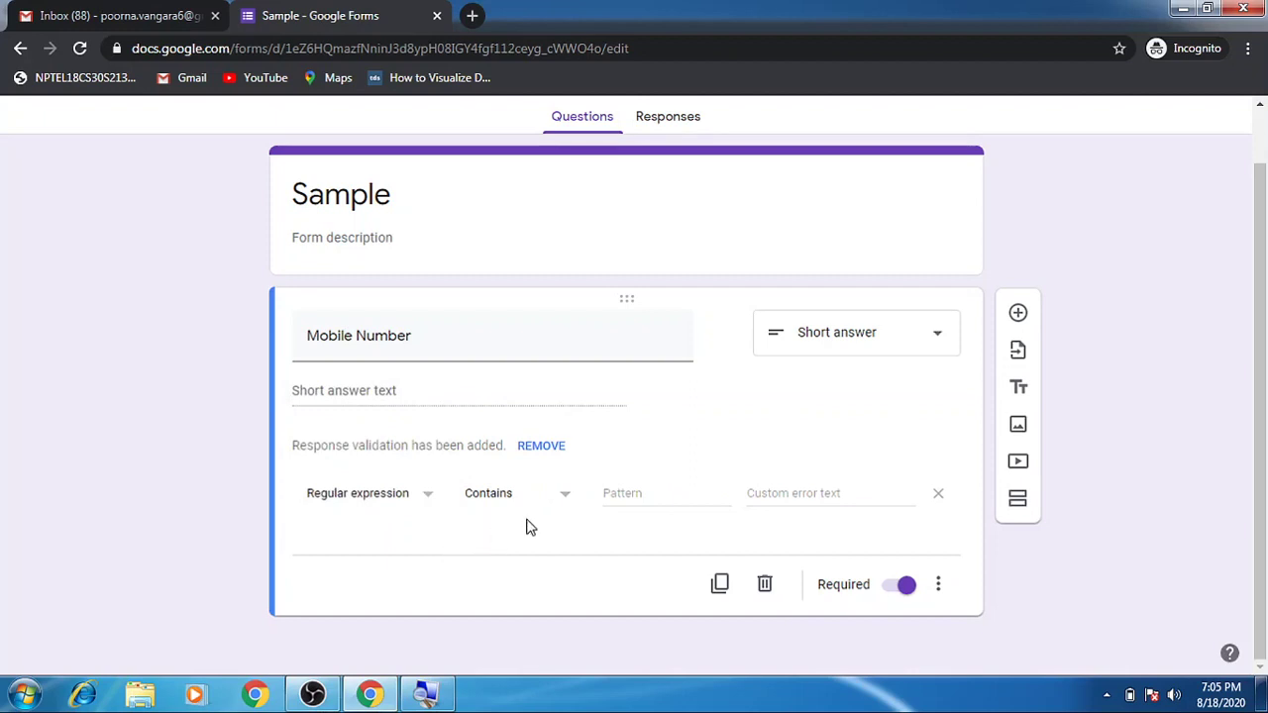
pyautogui.click(564, 502)
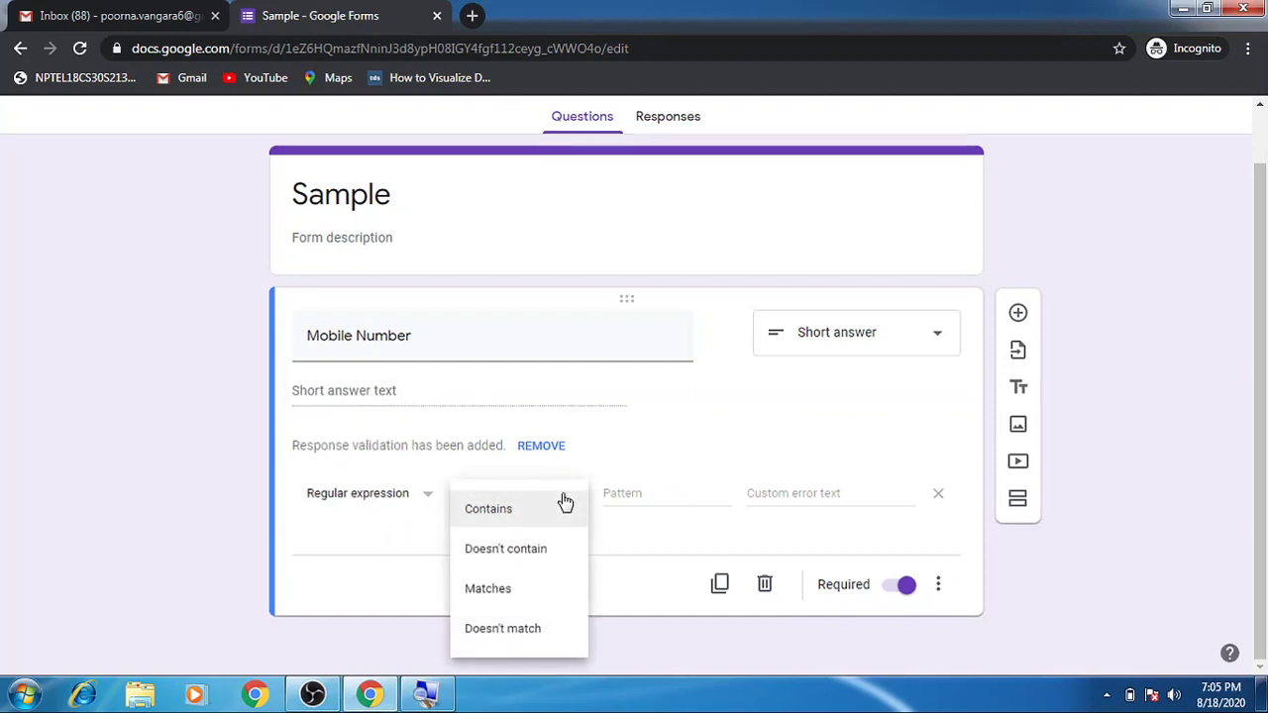
pyautogui.click(520, 592)
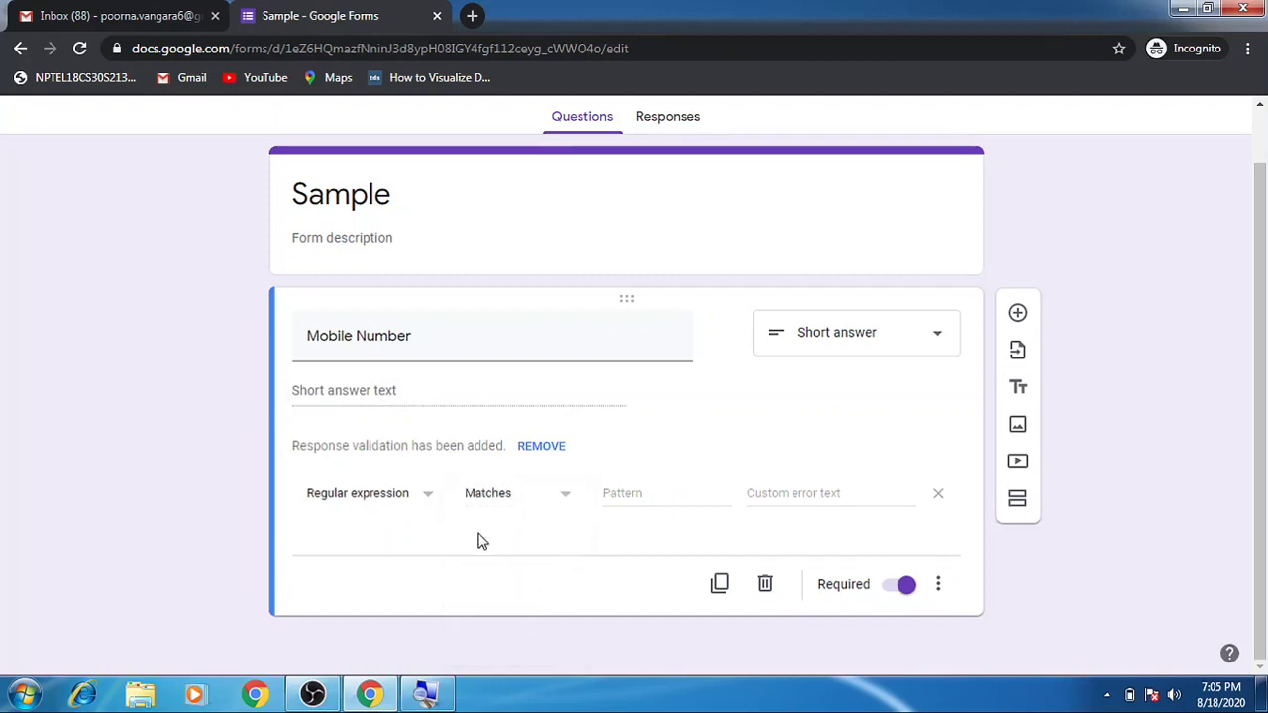
pyautogui.click(625, 498)
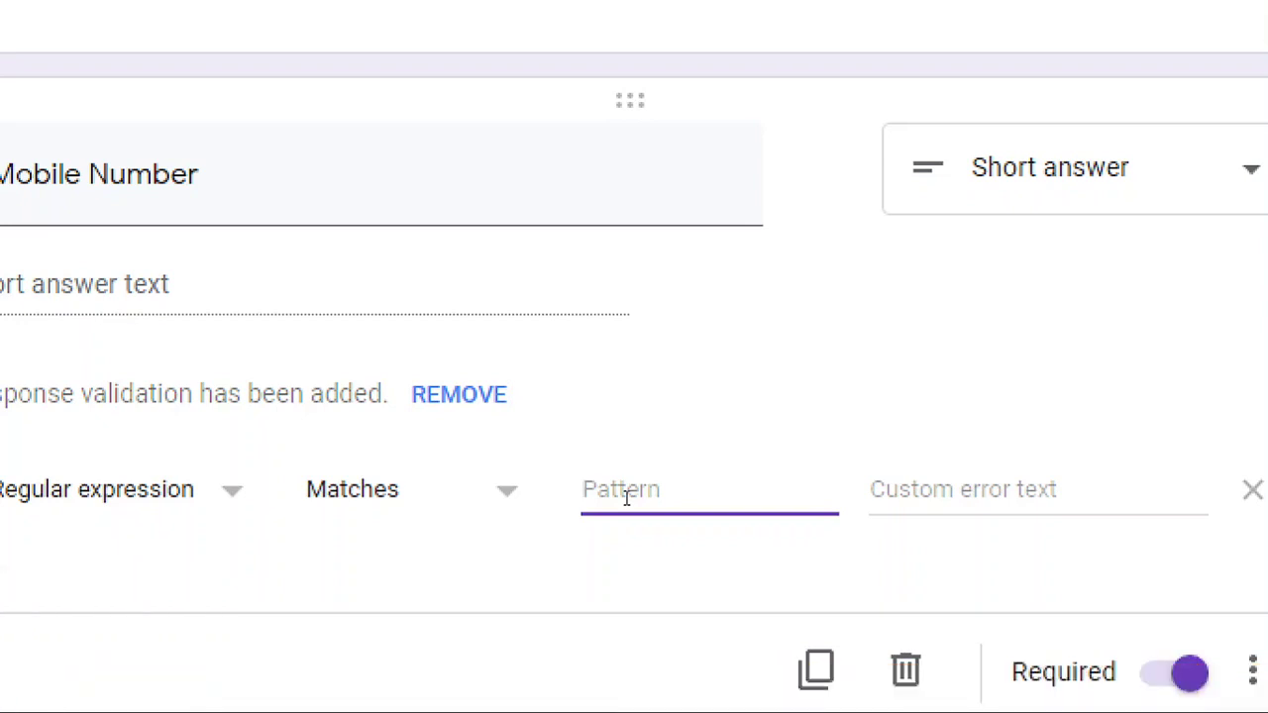
# Step: Enter the validation pattern [0-9]{10} for exactly ten digits
pyautogui.write('[')
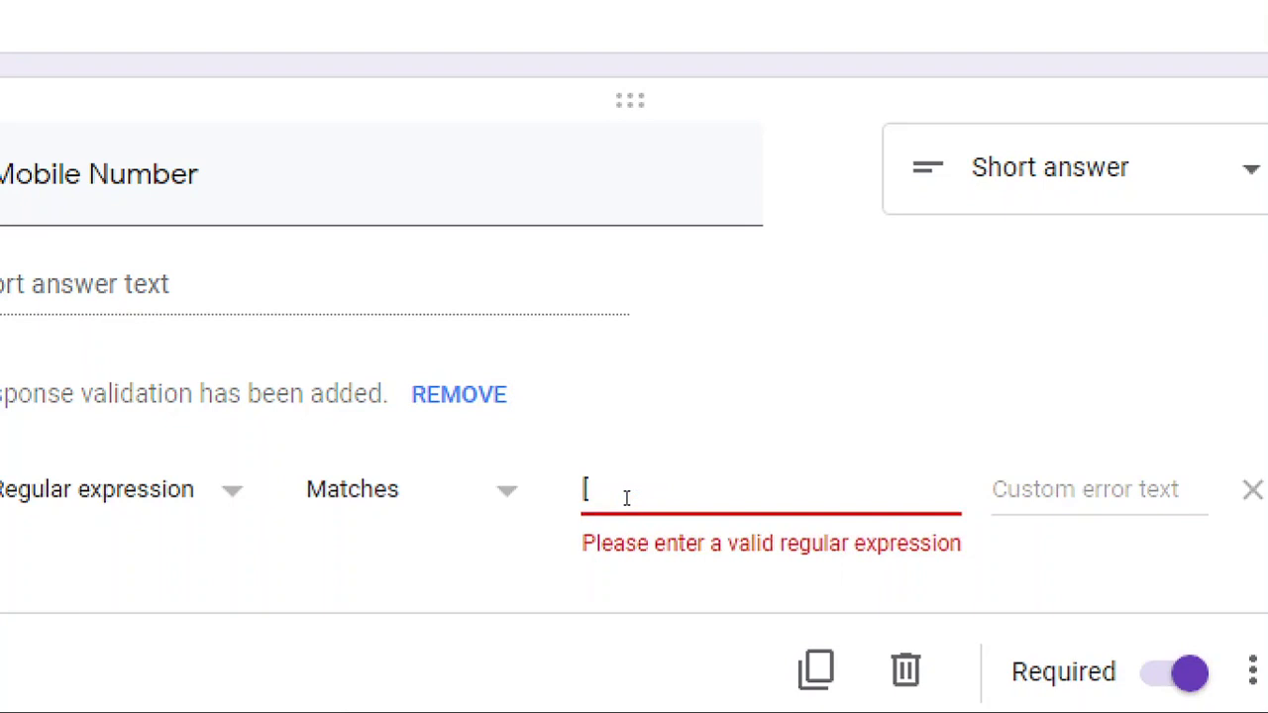
pyautogui.write('0-9]')
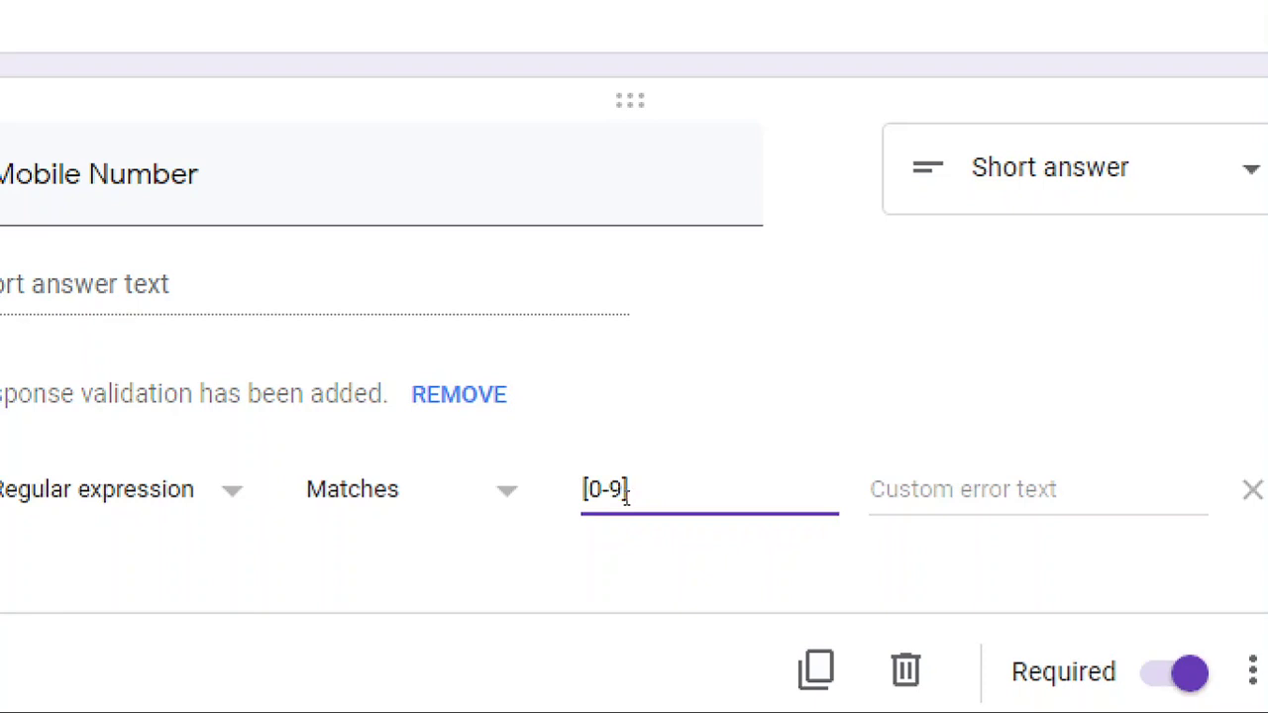
pyautogui.write('{')
pyautogui.write('10')
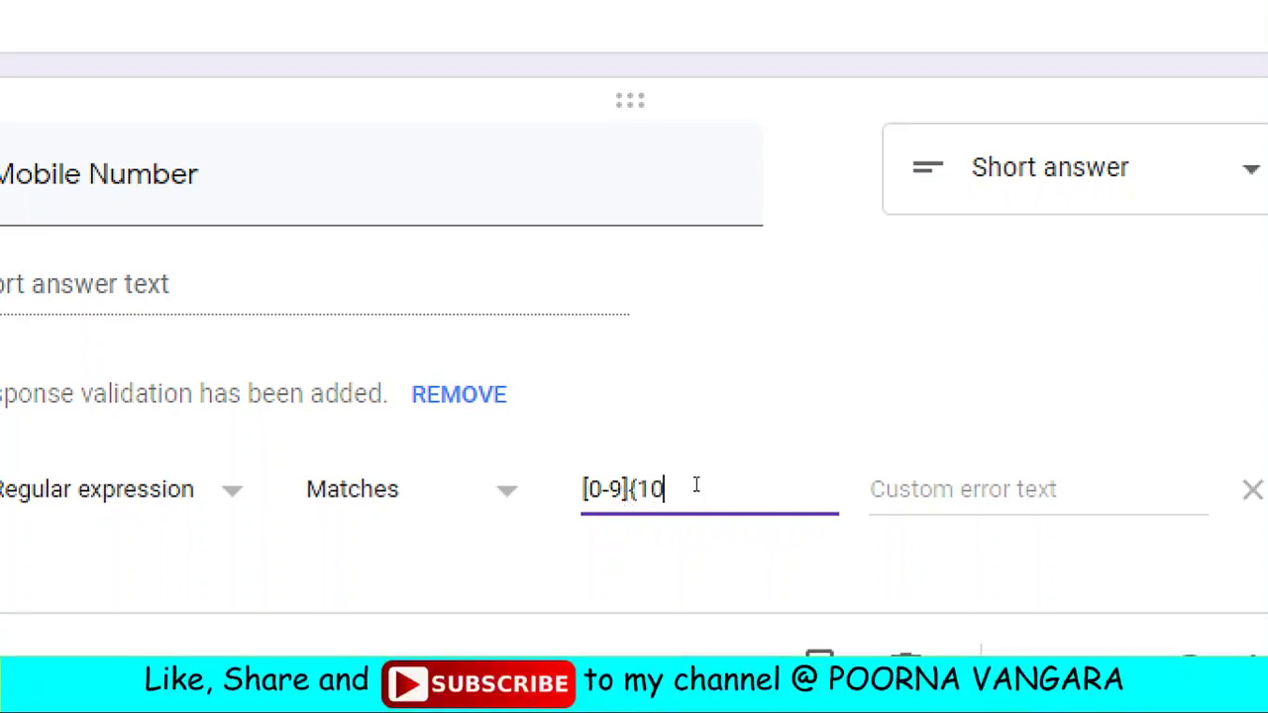
pyautogui.write('}')
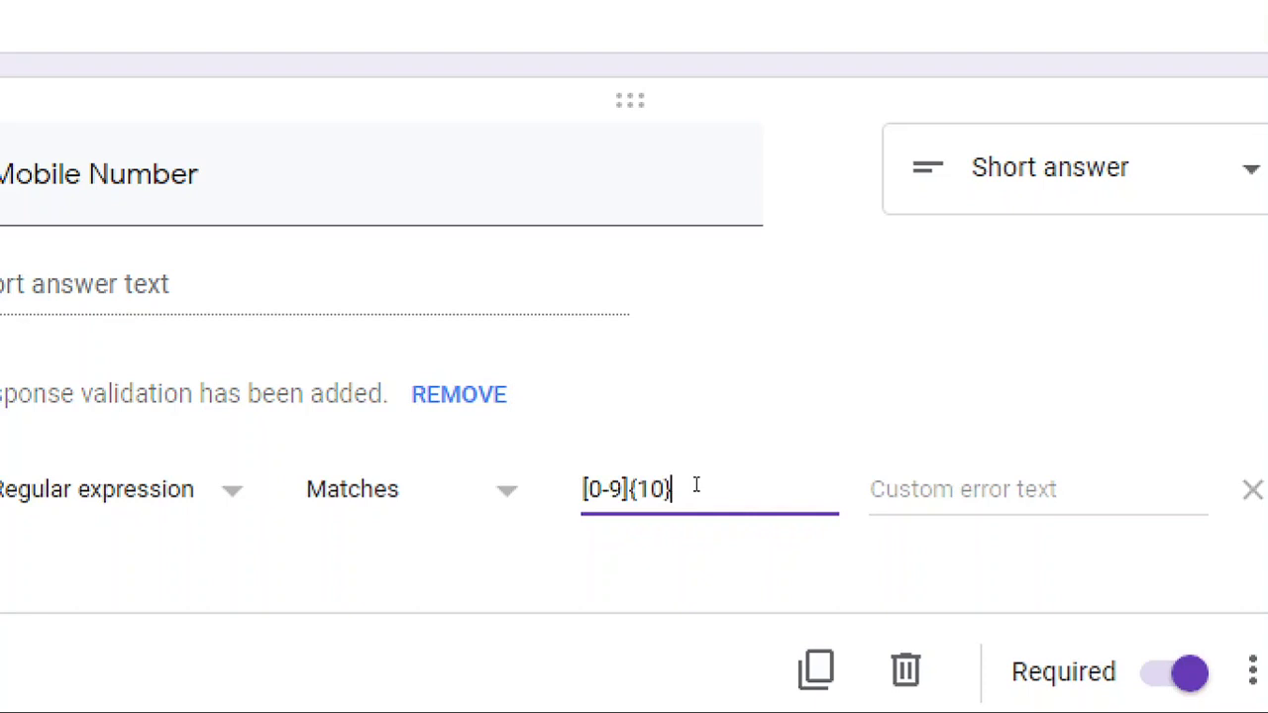
# Step: Set the custom error text to 'please enter proper mobile number'
pyautogui.press('Tab')
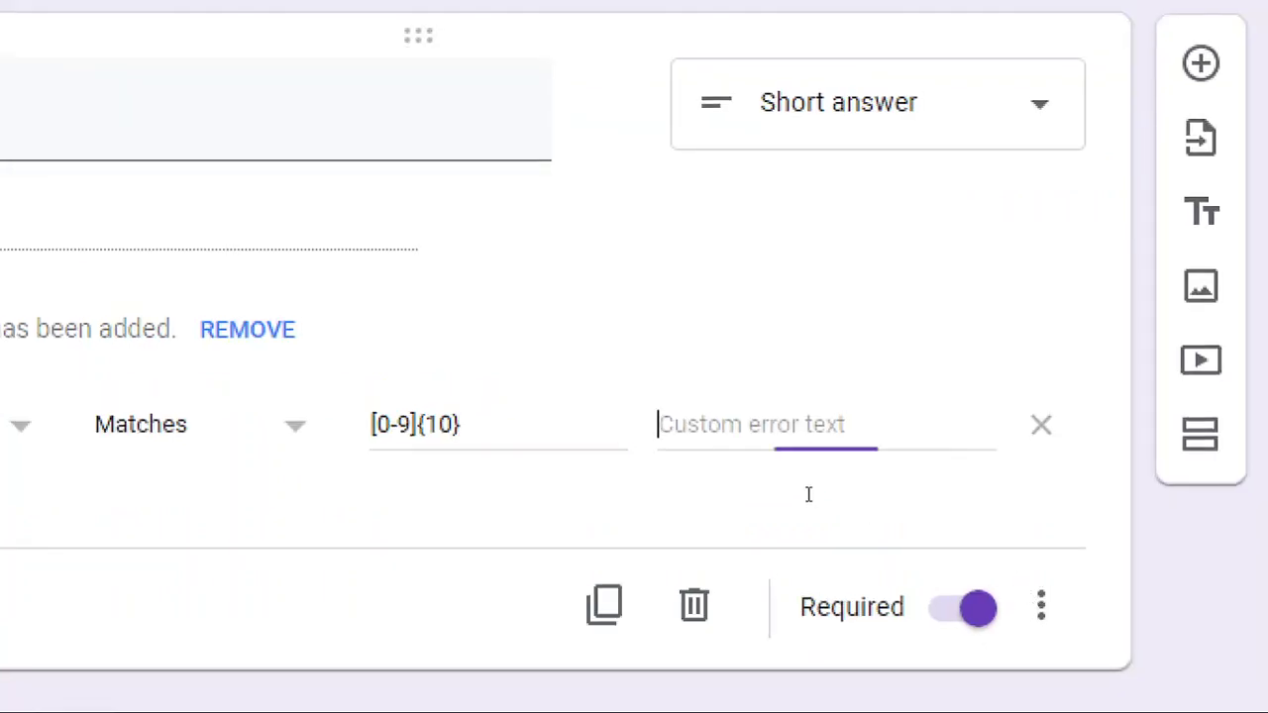
pyautogui.write('pl')
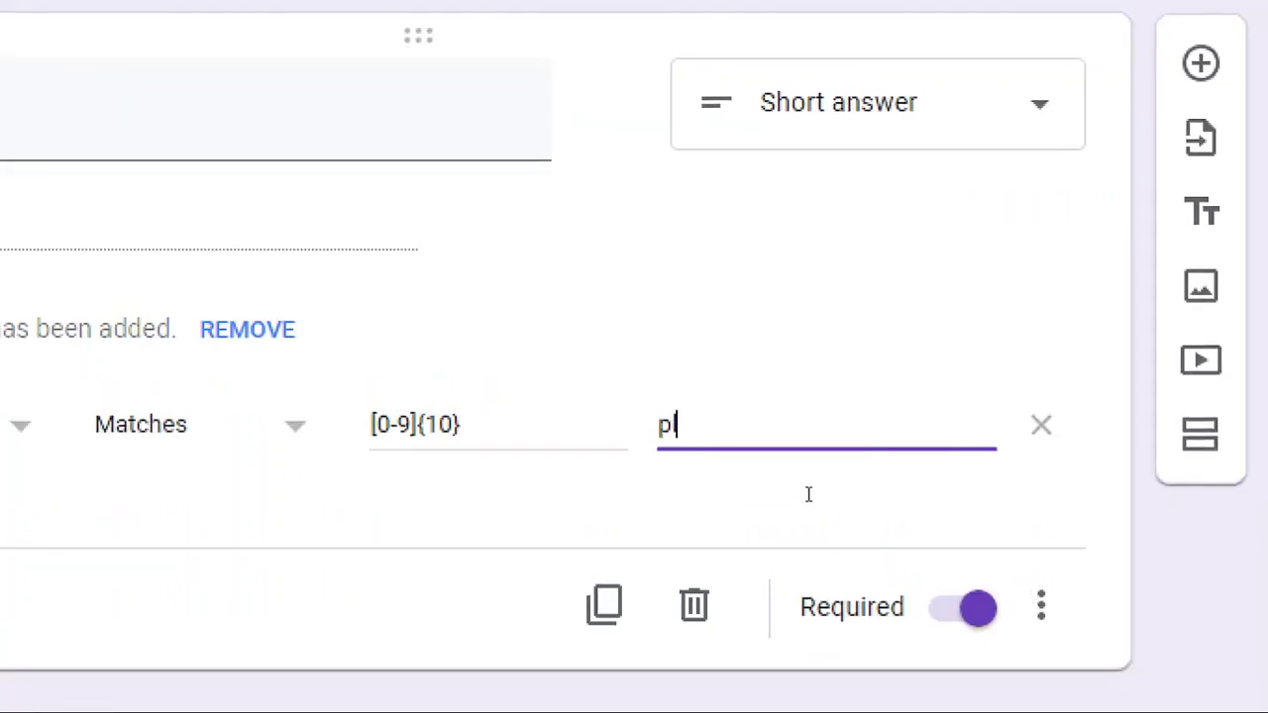
pyautogui.write('ease')
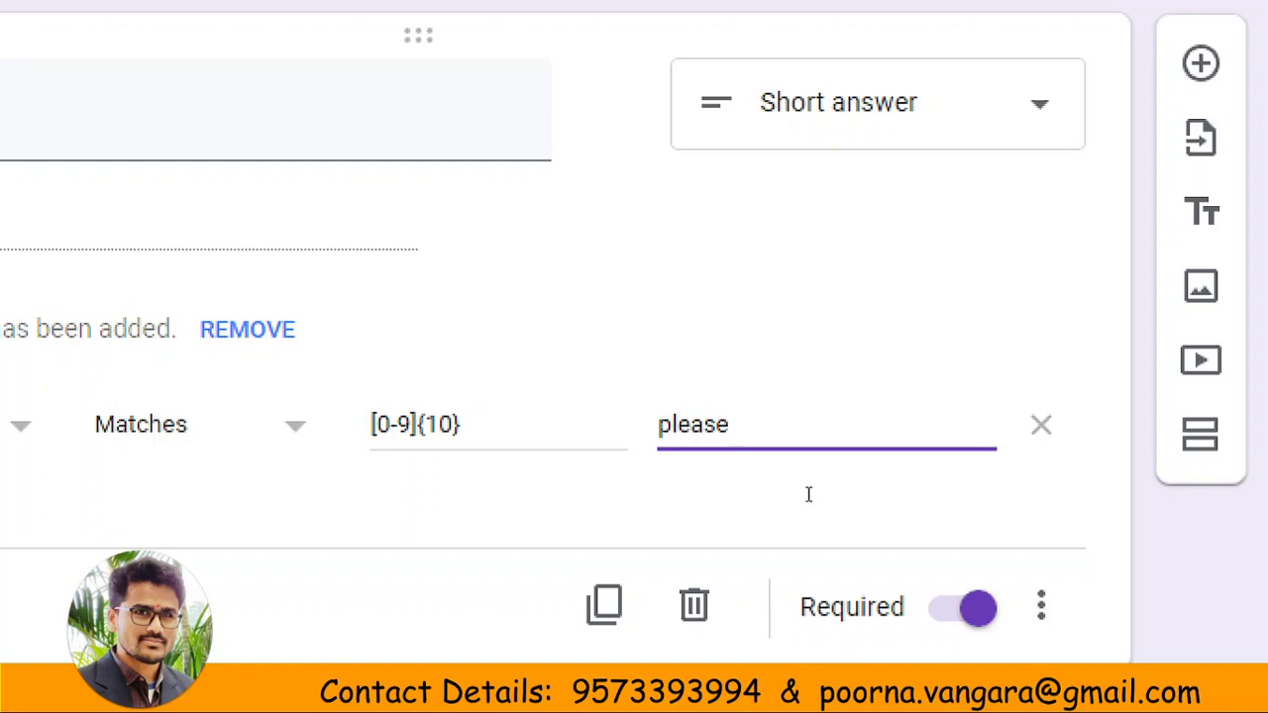
pyautogui.write('enter proper ')
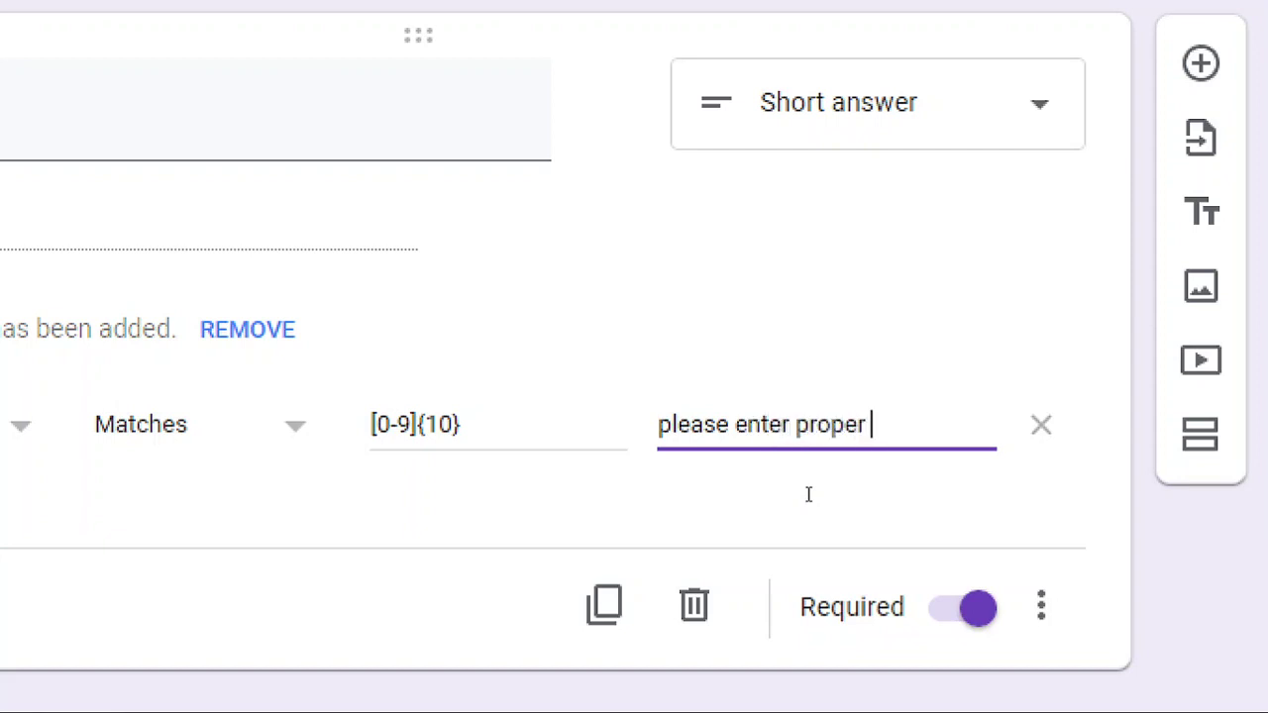
pyautogui.write('mobile ')
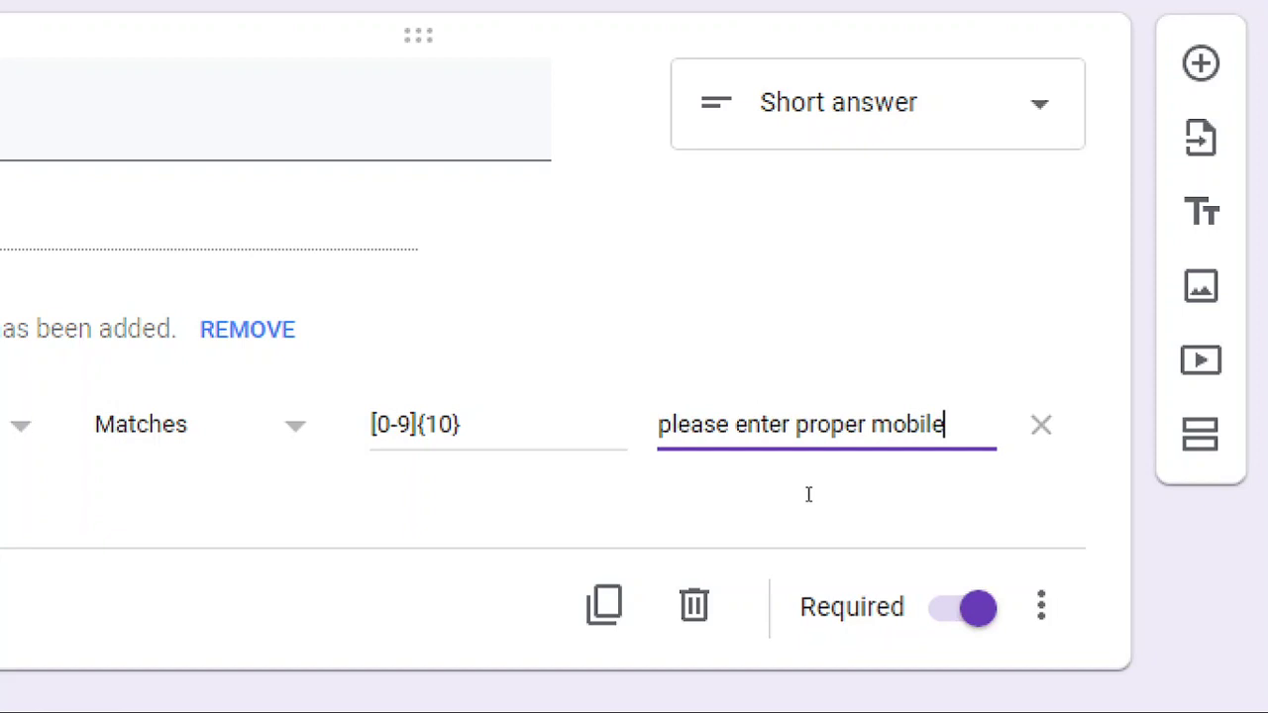
pyautogui.write('number')
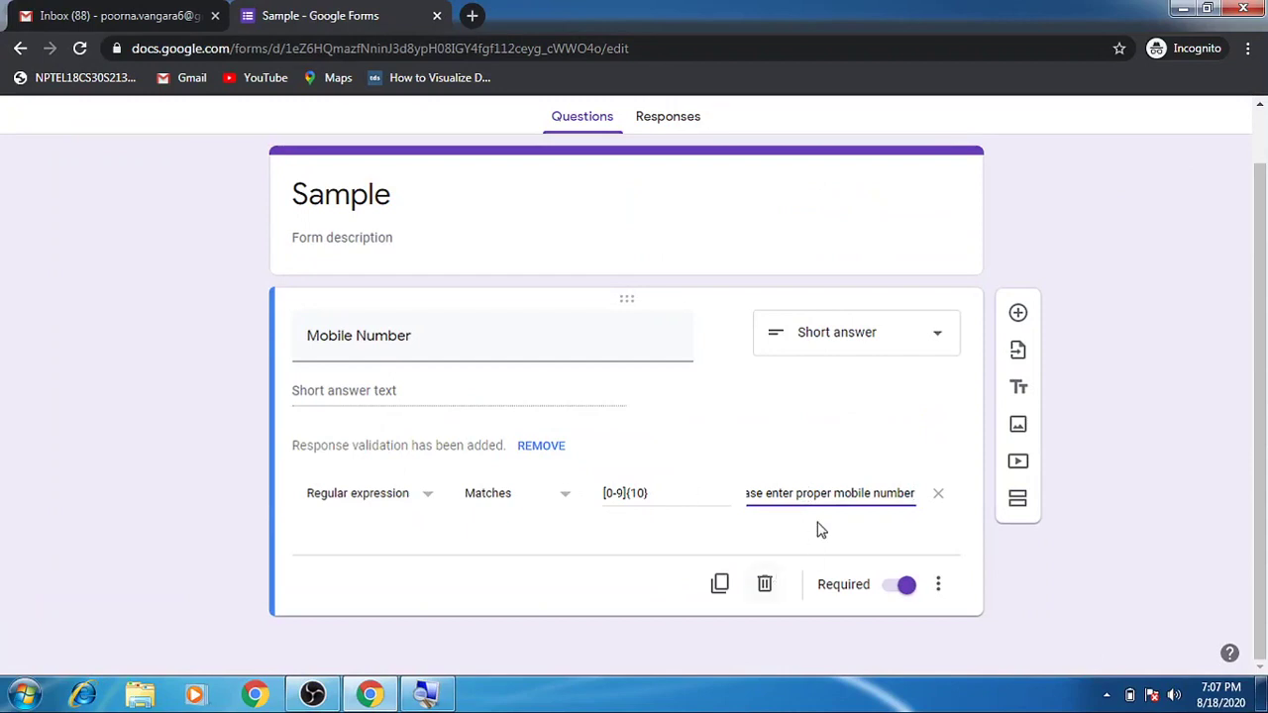
pyautogui.click(782, 526)
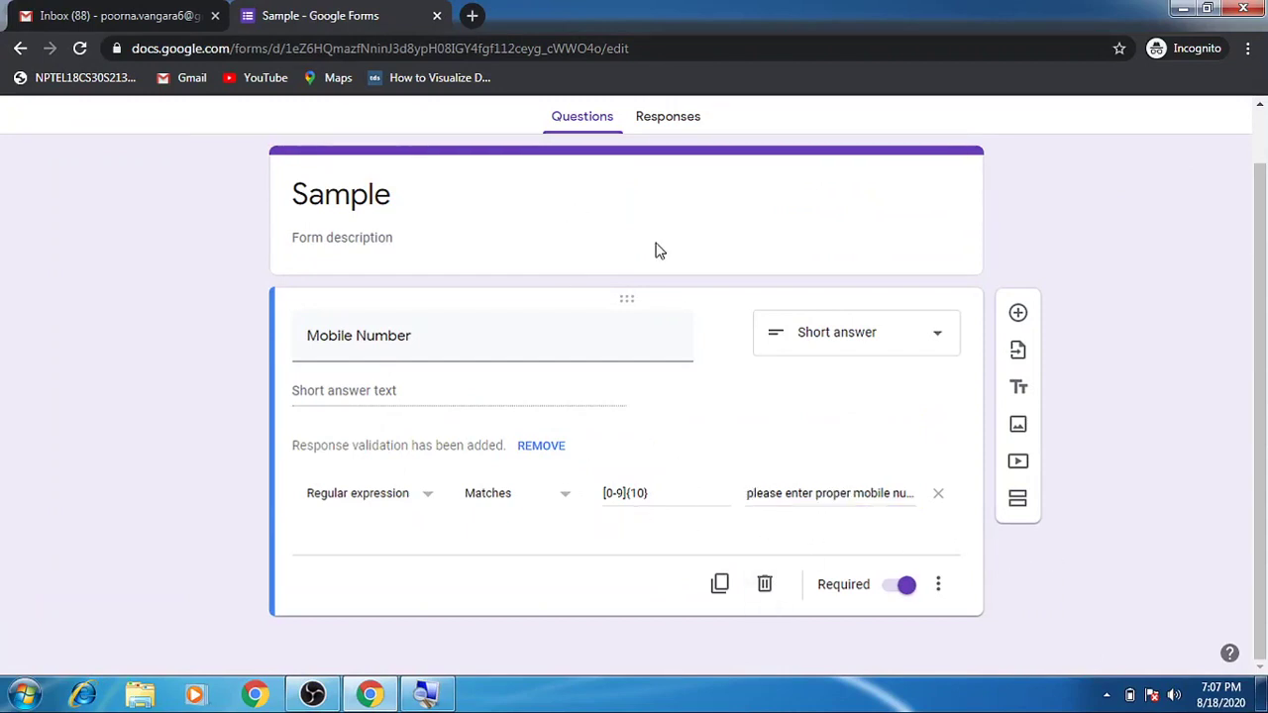
pyautogui.scroll(1, 1092, 402)
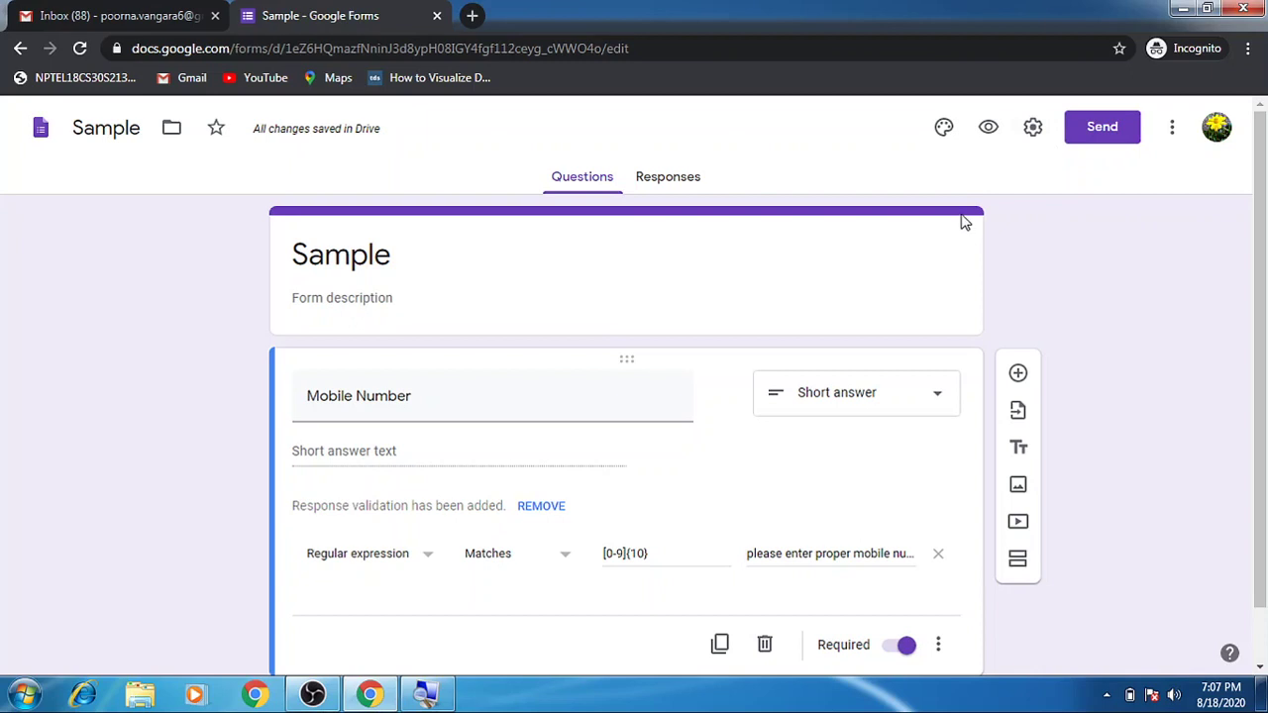
# Step: Preview the form and submit the letters 'jhgjhgkj' to check they are rejected
pyautogui.click(989, 128)
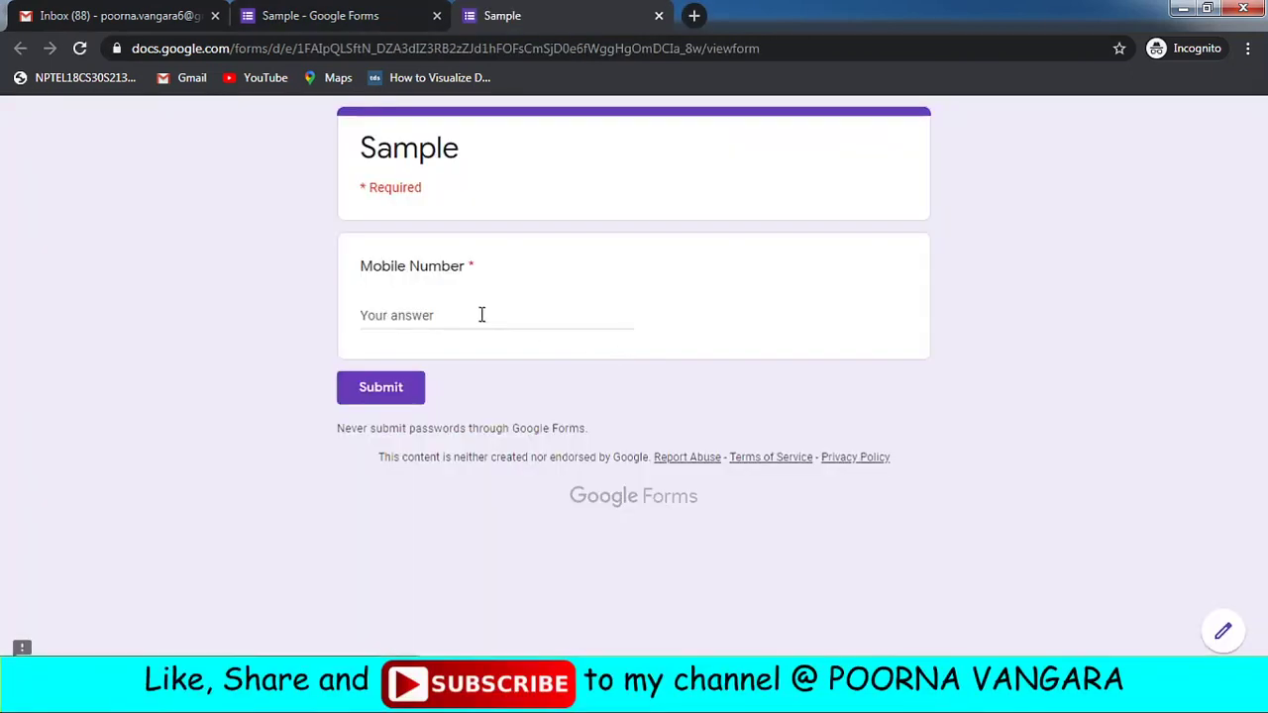
pyautogui.click(474, 312)
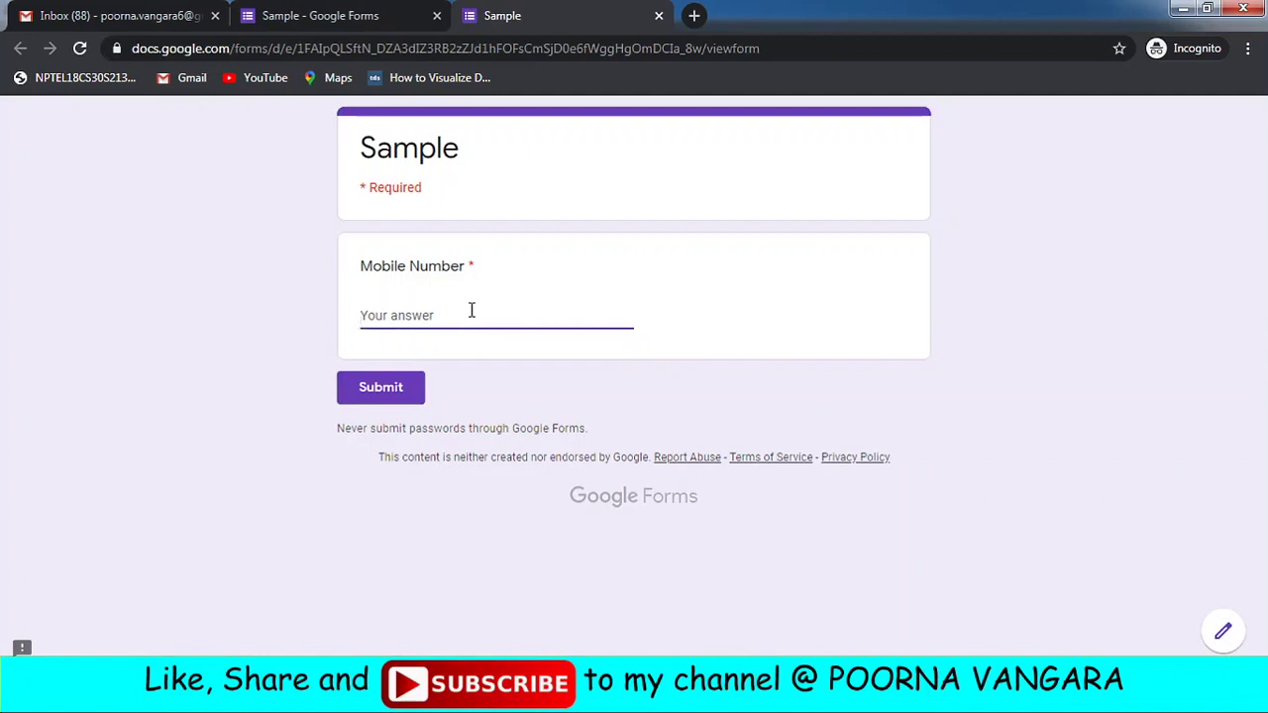
pyautogui.write('jhgjhgkj')
pyautogui.click(414, 394)
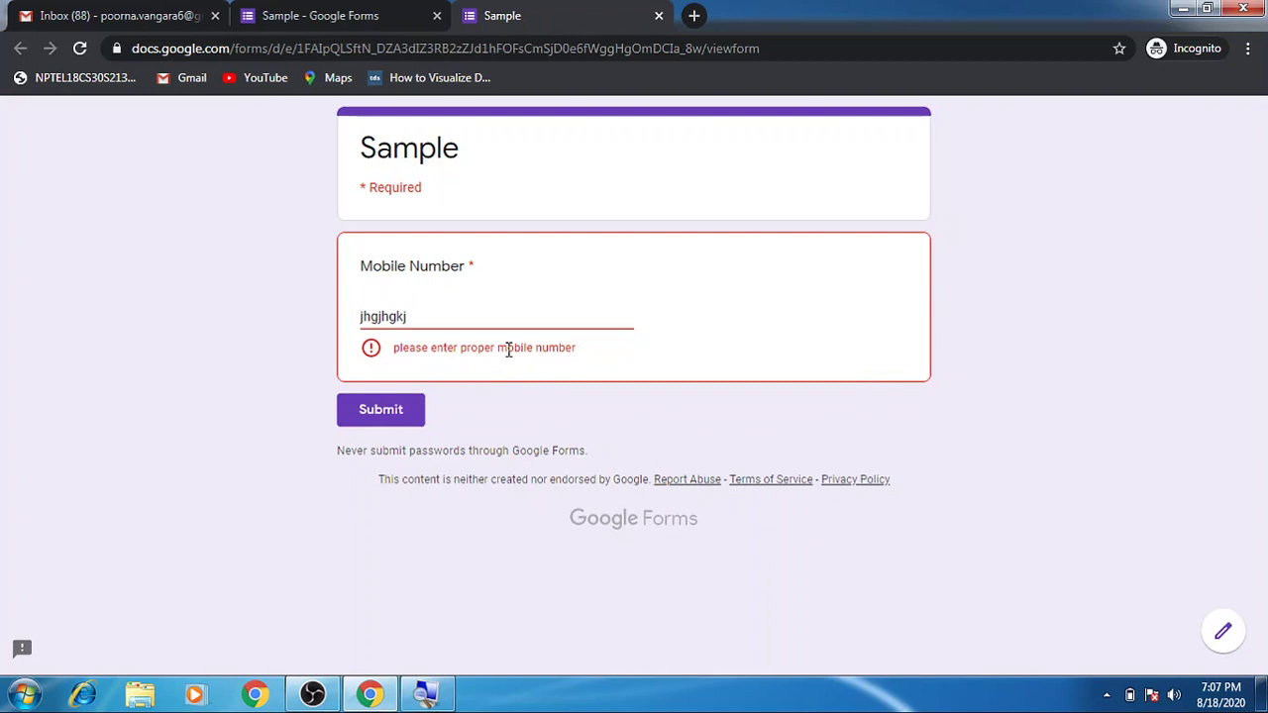
# Step: Replace the answer with a nine-digit number and confirm submission is rejected
pyautogui.moveTo(450, 323); pyautogui.dragTo(277, 340)
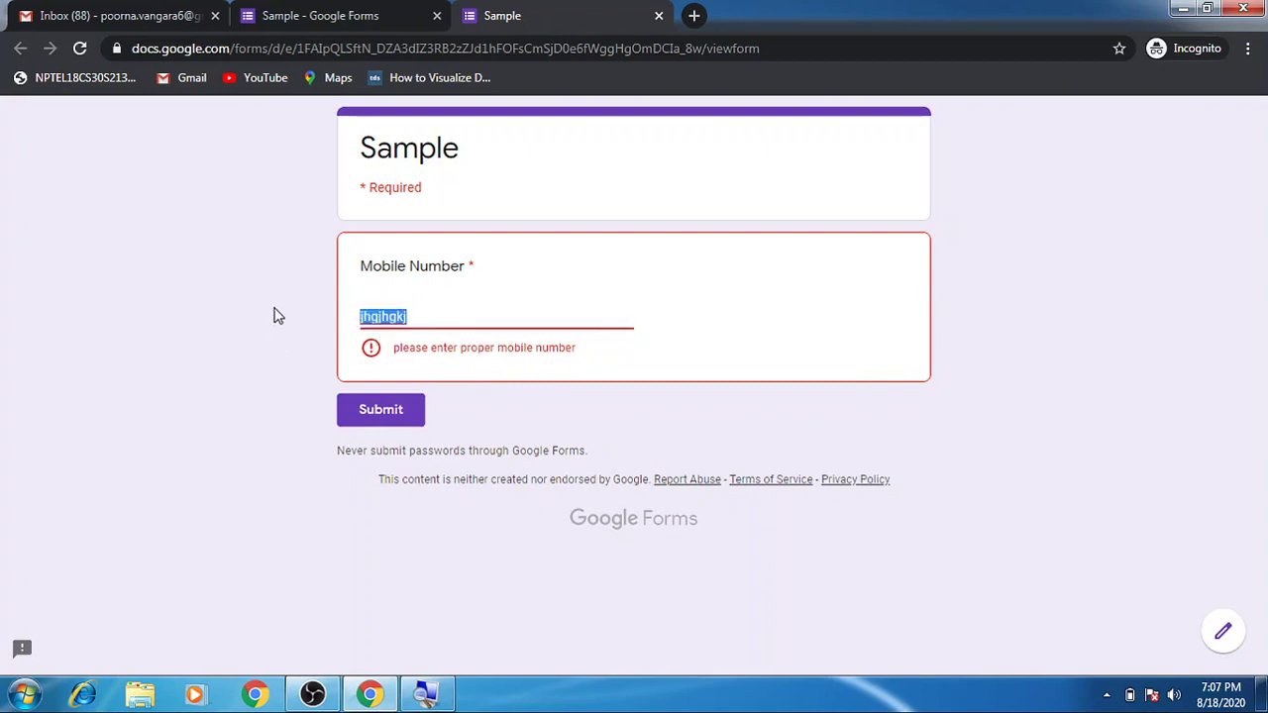
pyautogui.write('9')
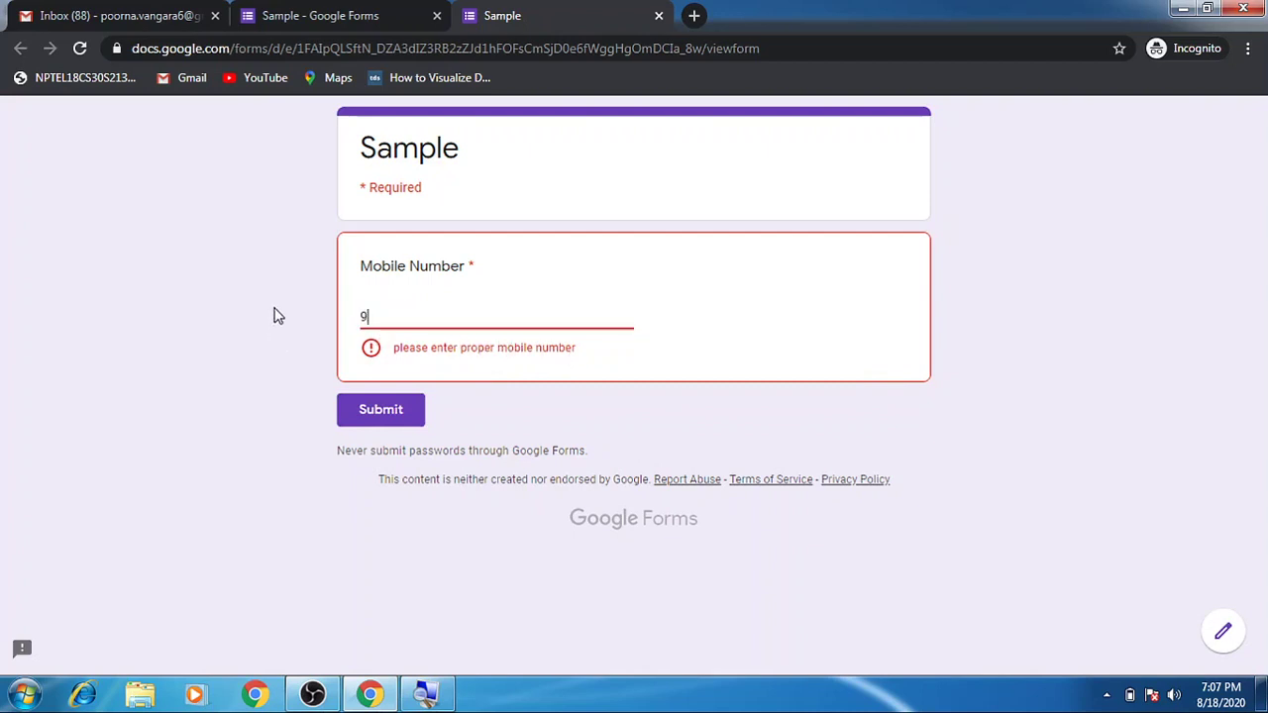
pyautogui.write('57339399')
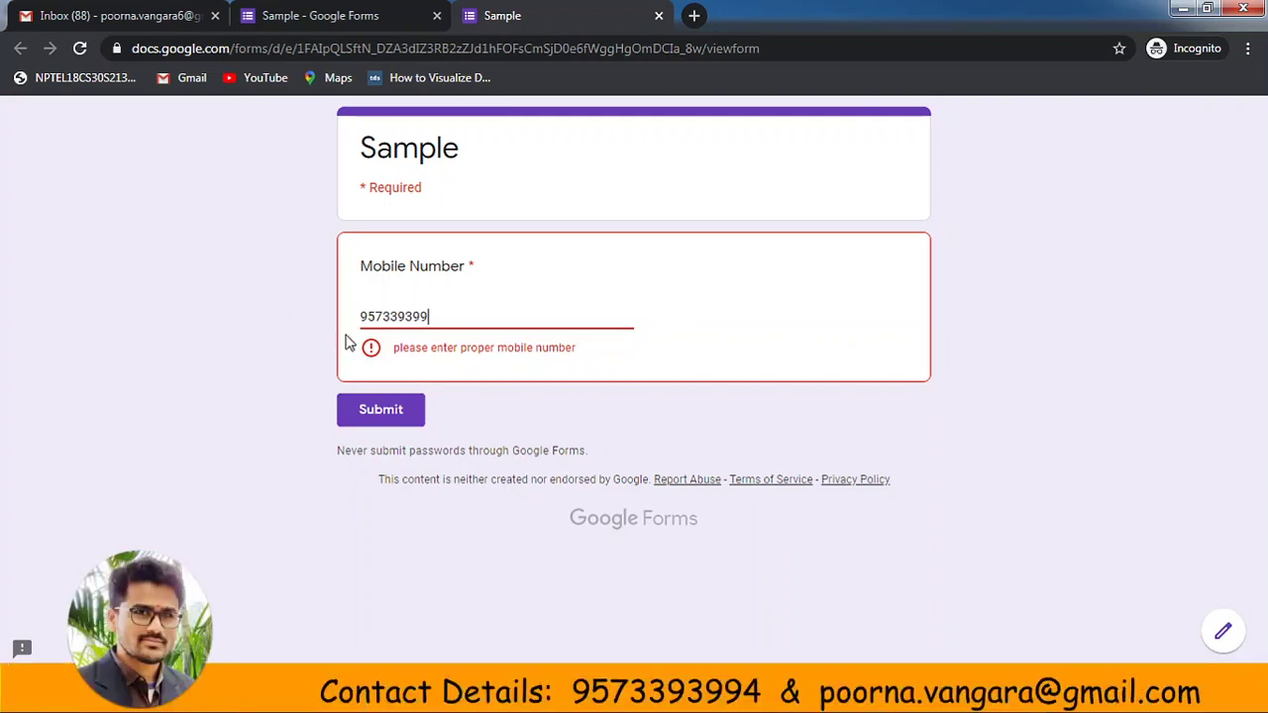
pyautogui.click(404, 426)
pyautogui.click(380, 420)
pyautogui.click(381, 417)
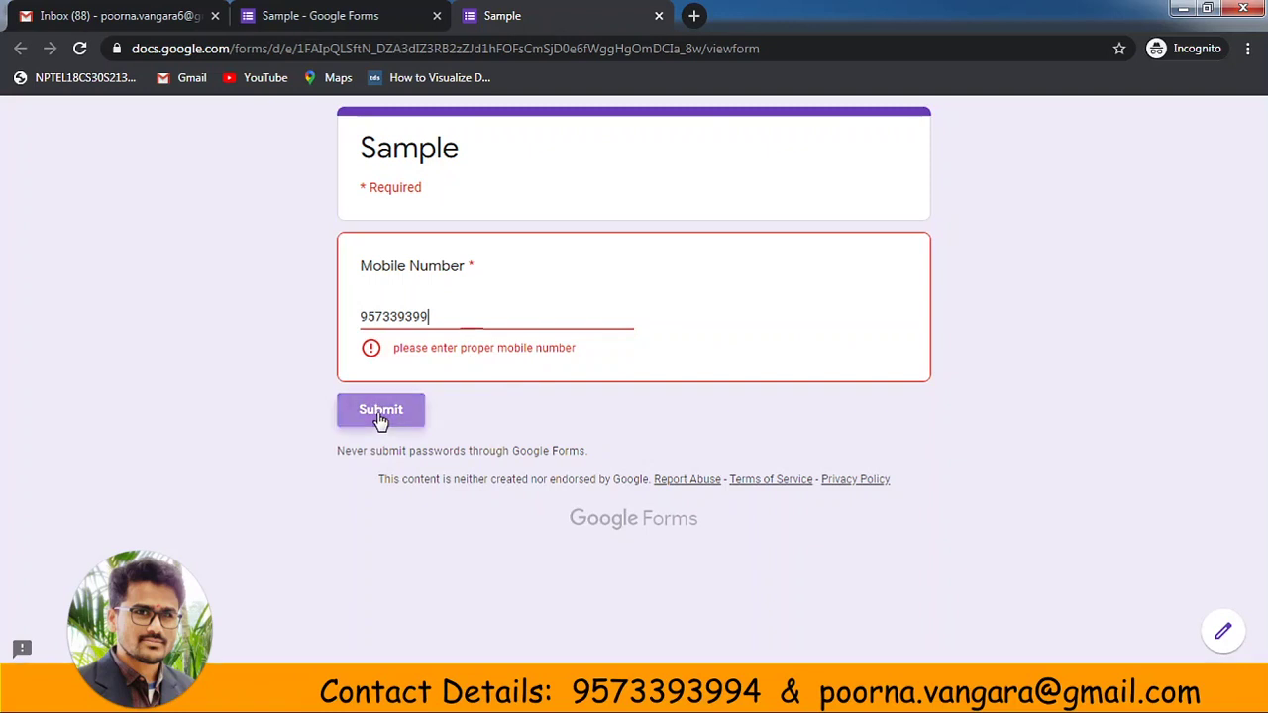
# Step: Add a tenth digit and submit the valid ten-digit mobile number
pyautogui.click(448, 319)
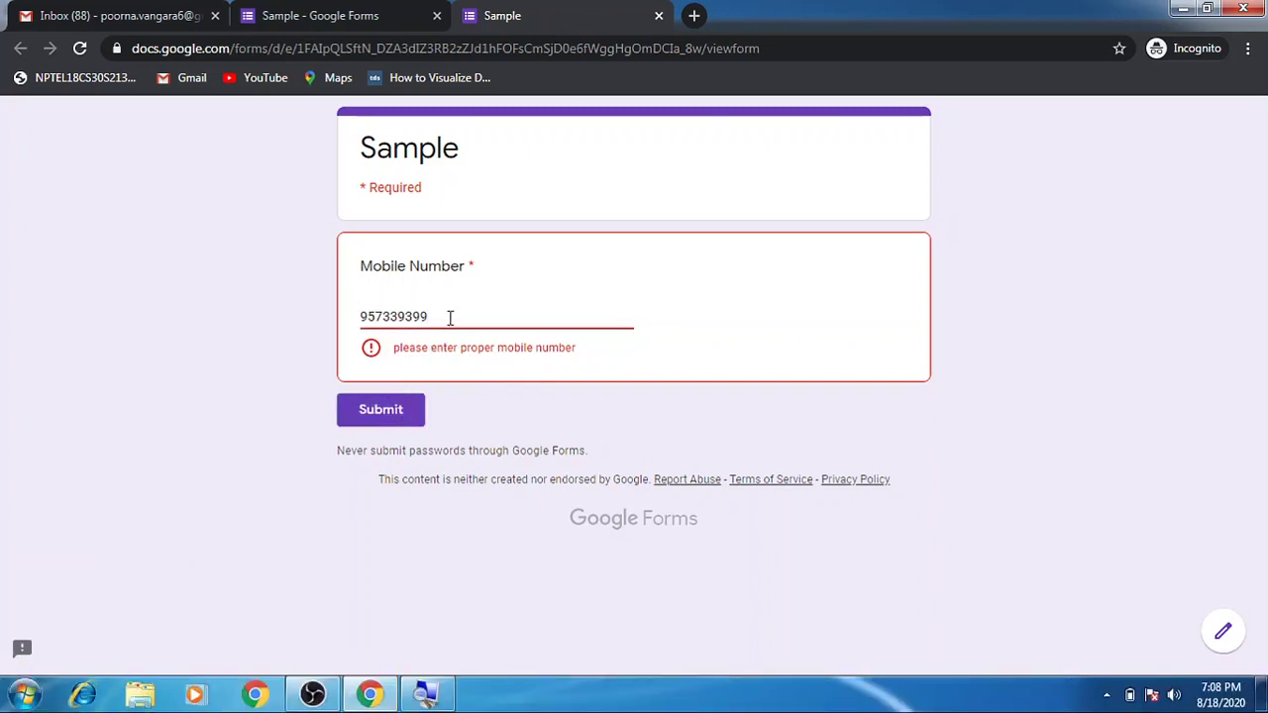
pyautogui.write('4')
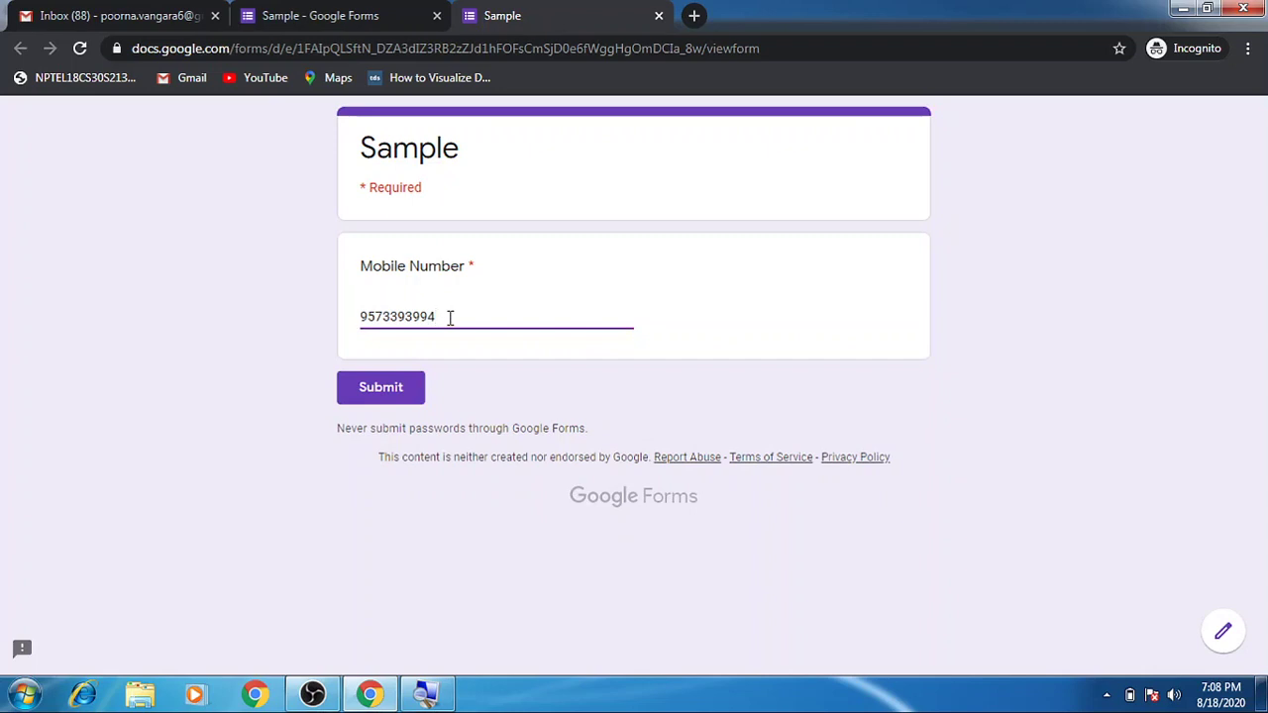
pyautogui.click(412, 386)
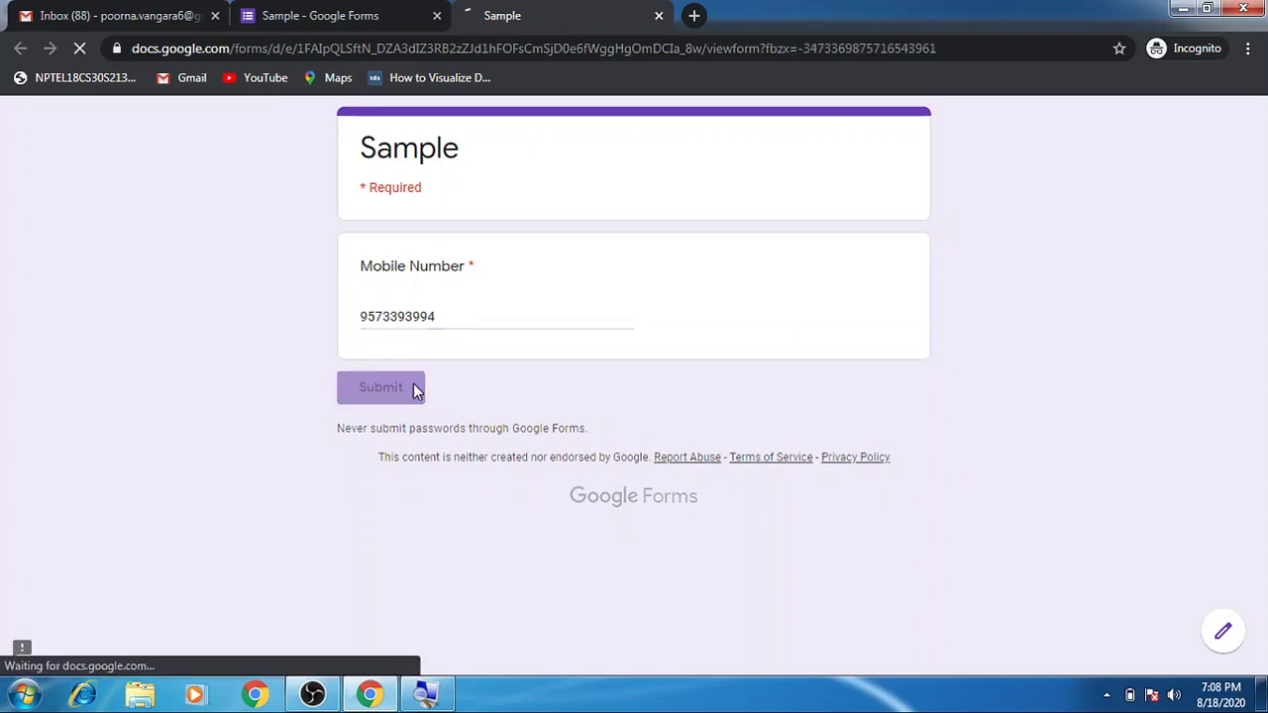
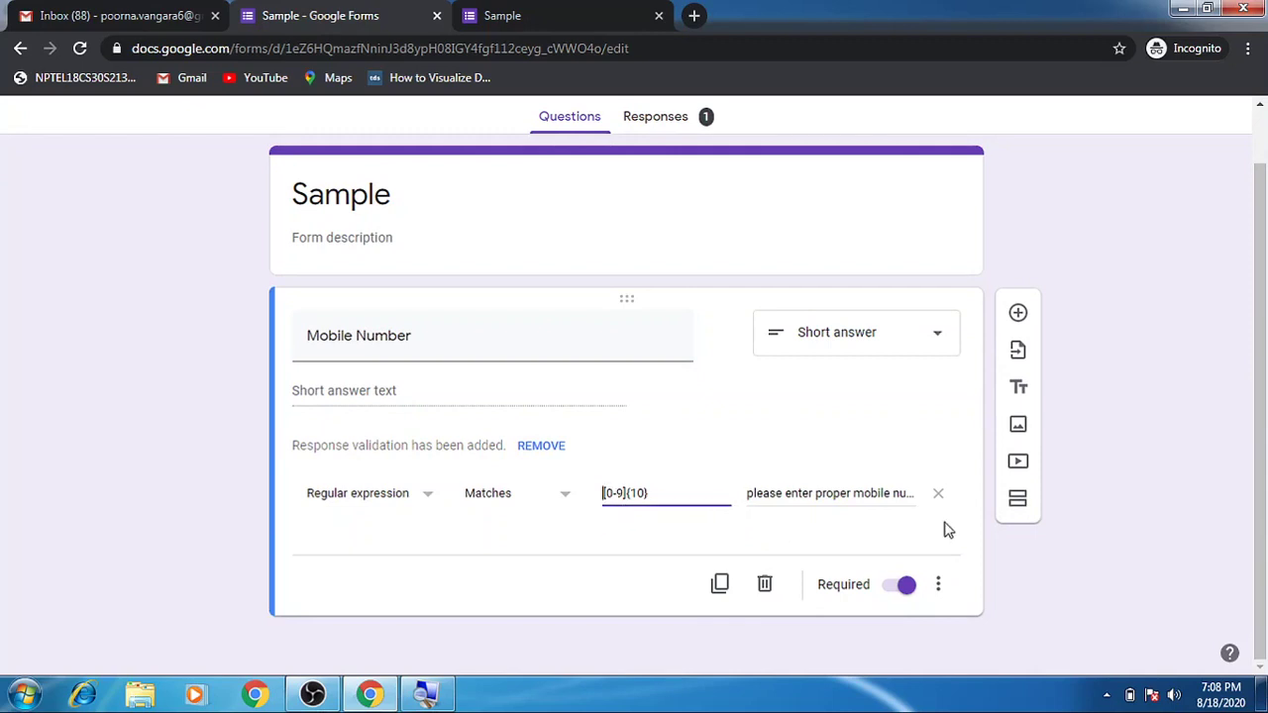
# Step: Edit the Mobile Number regex: insert [6-9] at the start and change {10} to {9}
pyautogui.write('[')
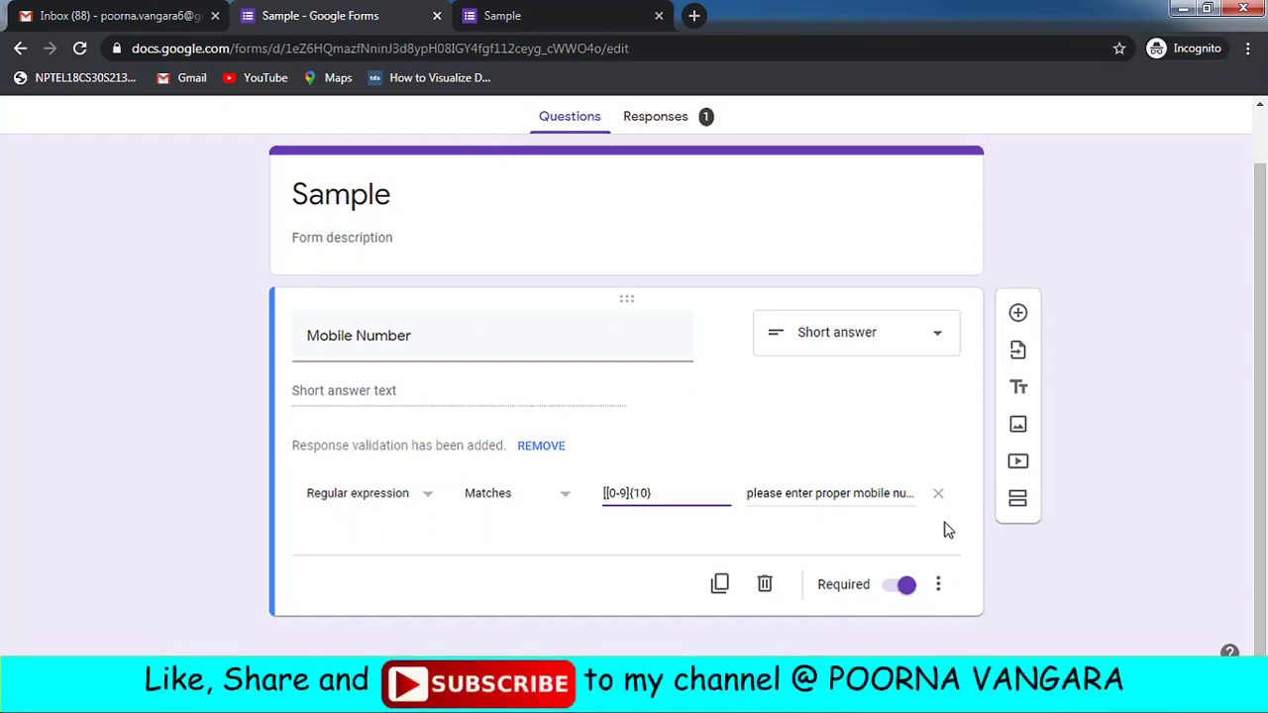
pyautogui.write('9')
pyautogui.press('BackSpace')
pyautogui.write('8')
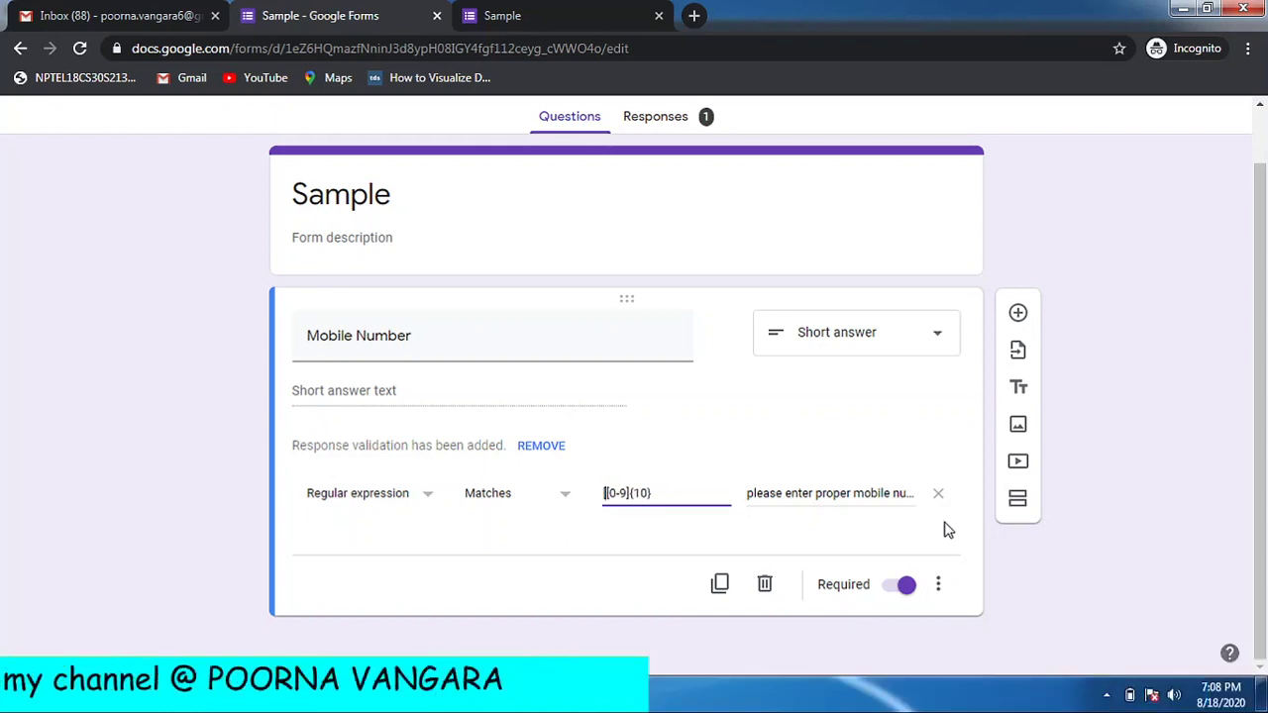
pyautogui.press('BackSpace')
pyautogui.write('7')
pyautogui.press('BackSpace')
pyautogui.write('6')
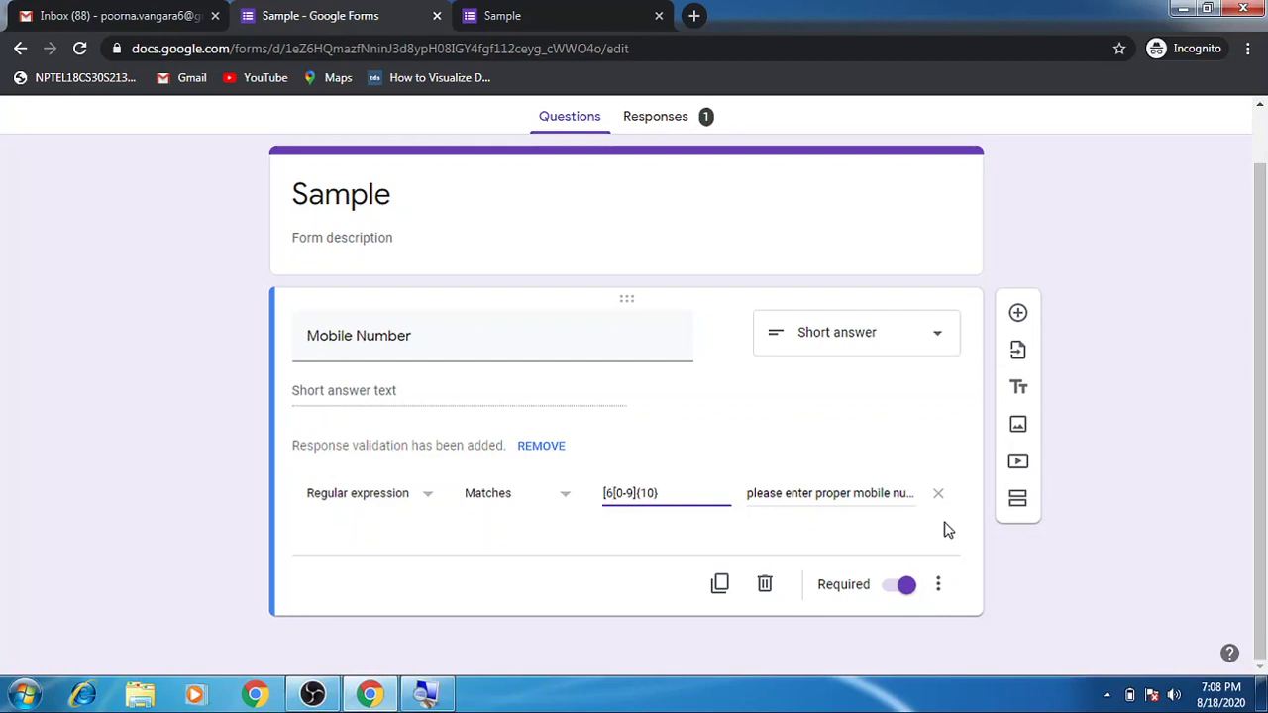
pyautogui.write('-9]')
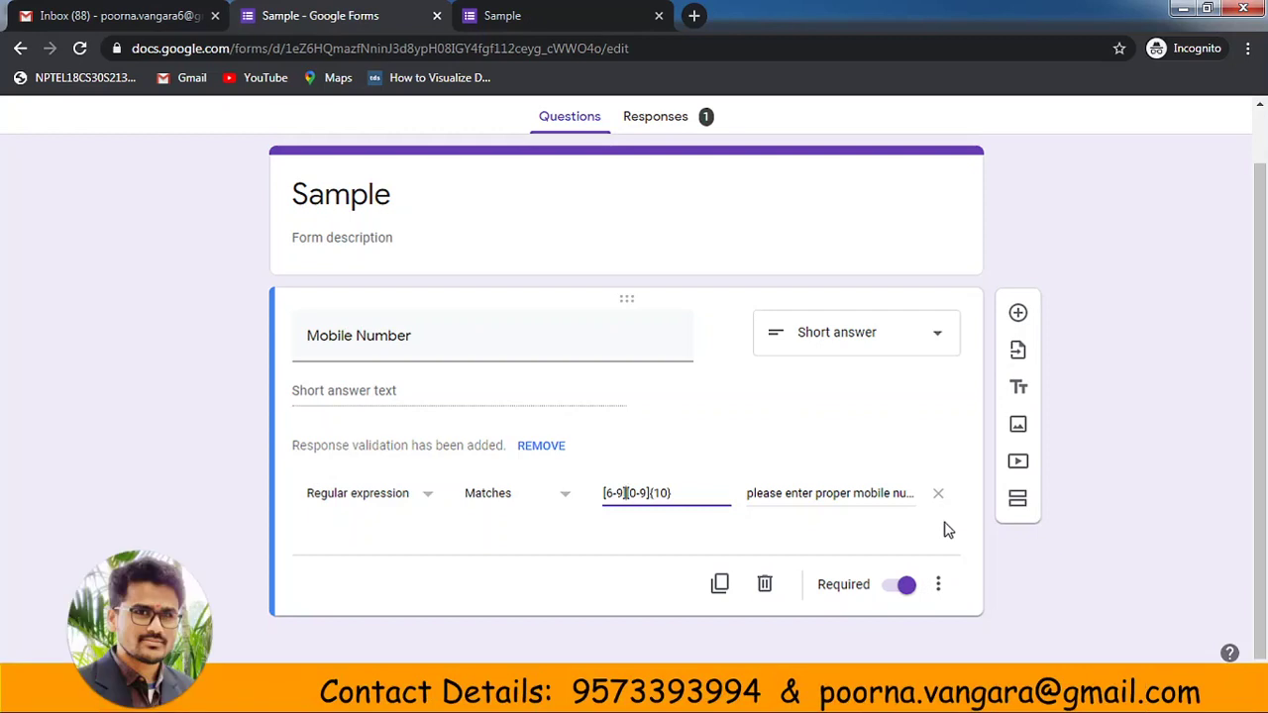
pyautogui.press('Right')
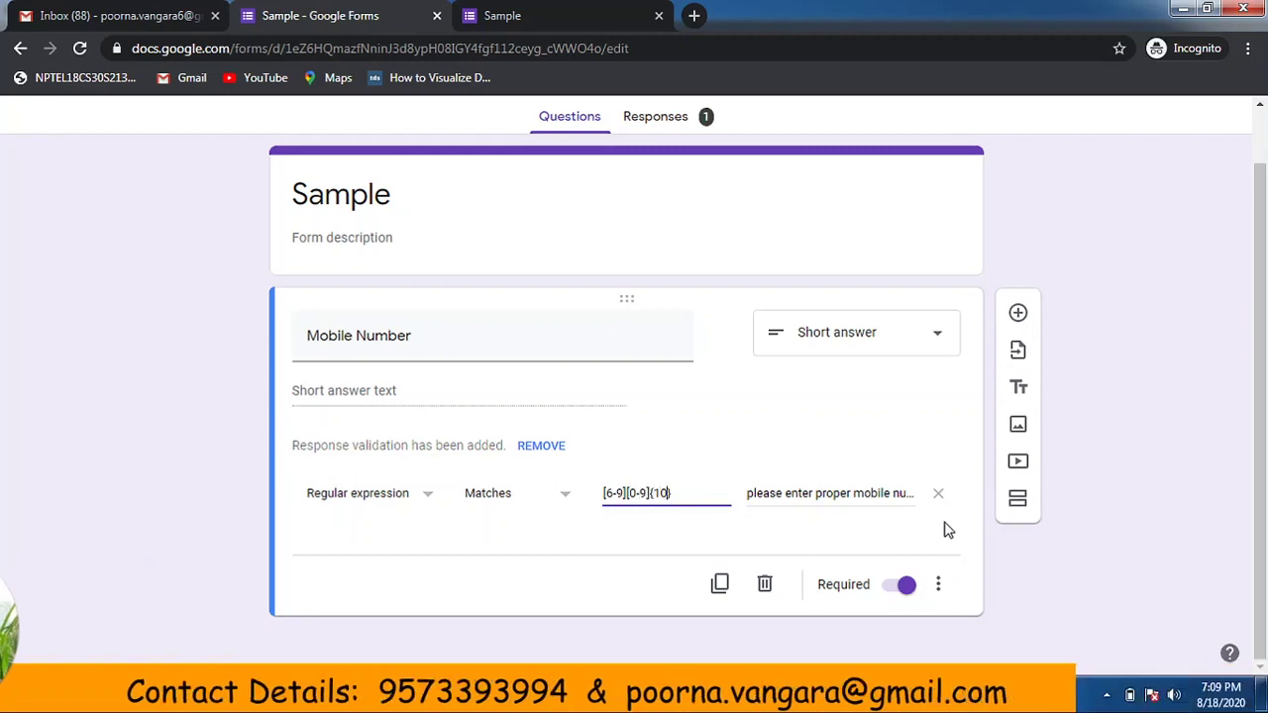
pyautogui.press('BackSpace')
pyautogui.press('BackSpace')
pyautogui.write('9')
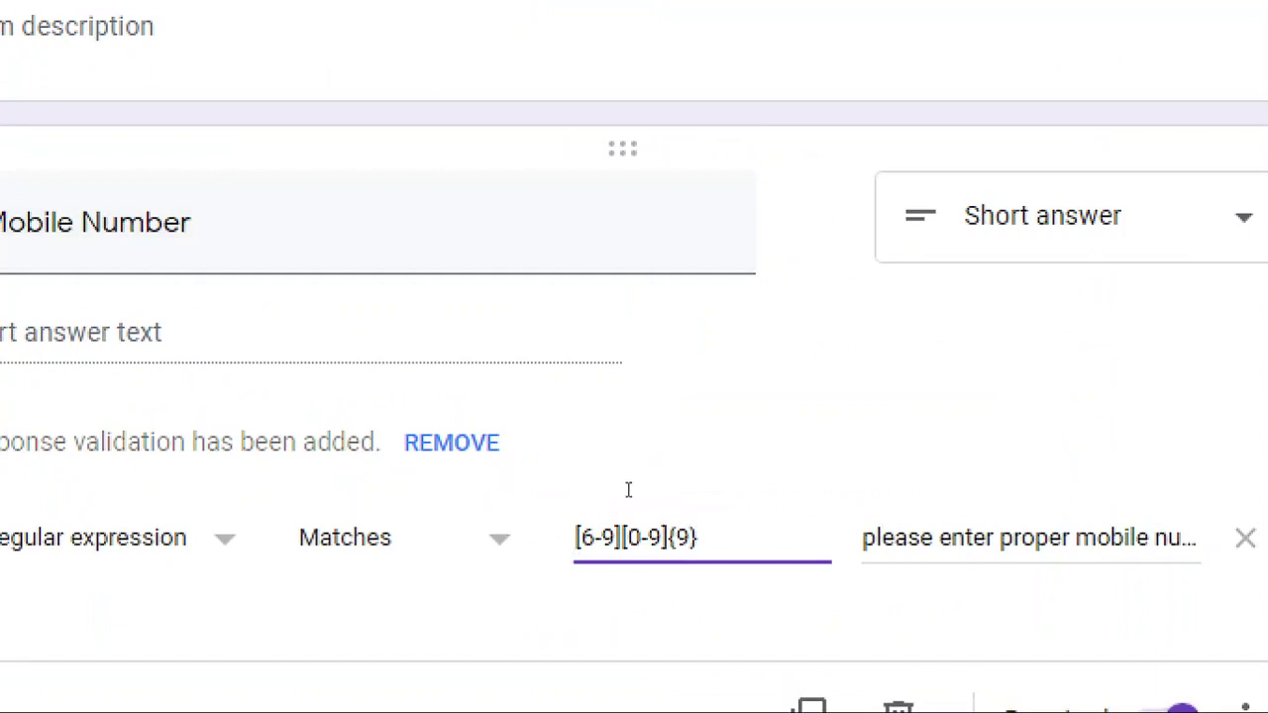
pyautogui.moveTo(626, 493); pyautogui.dragTo(668, 498)
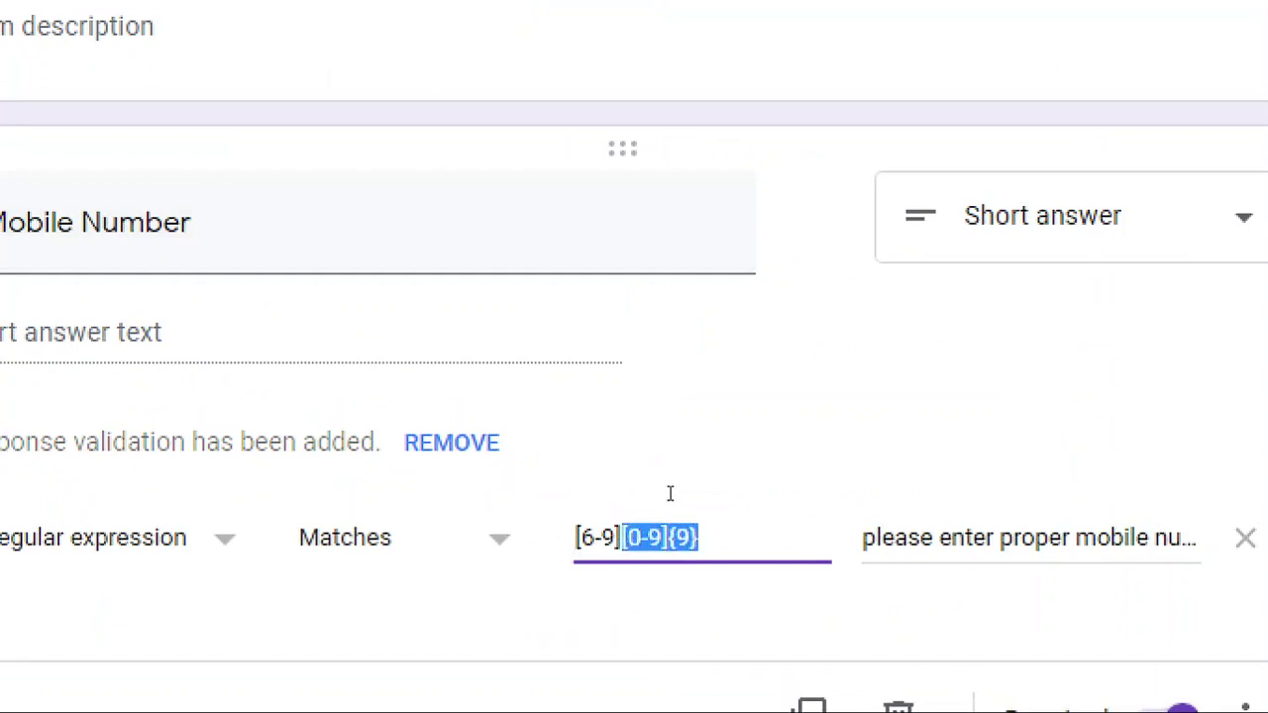
pyautogui.click(693, 515)
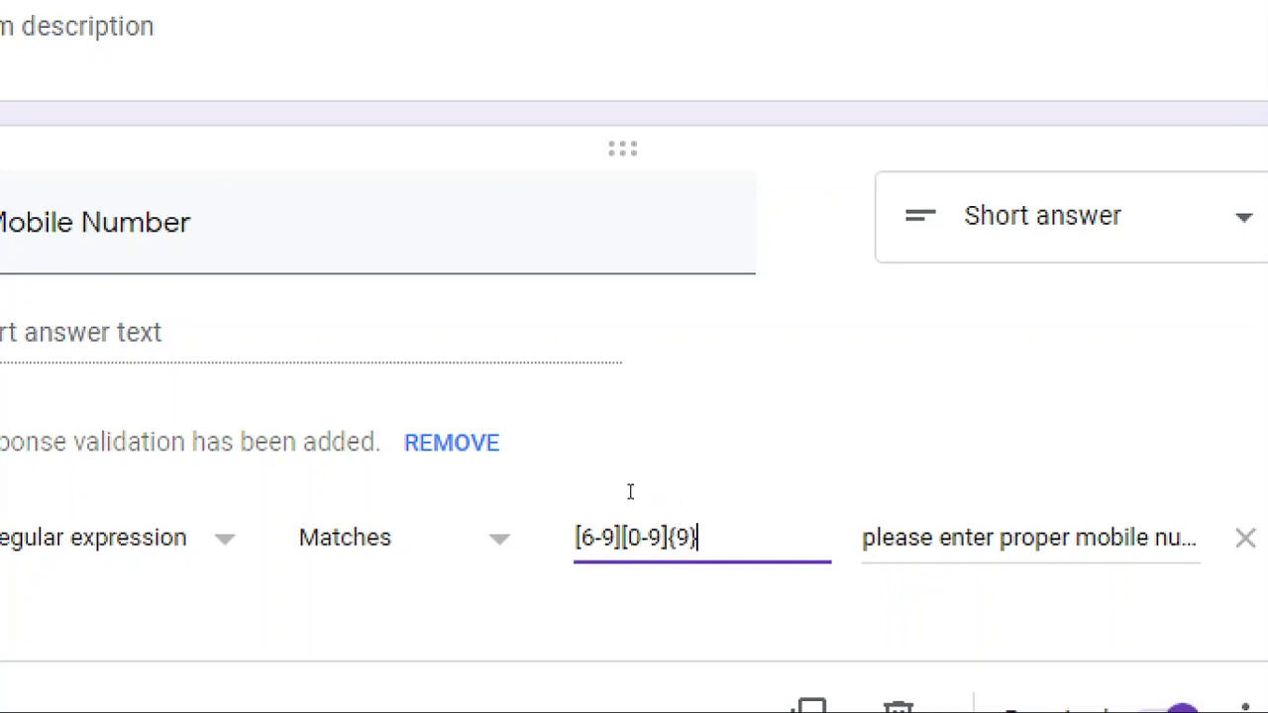
pyautogui.moveTo(624, 492); pyautogui.dragTo(607, 495)
pyautogui.press('Left')
pyautogui.moveTo(679, 496); pyautogui.dragTo(597, 503)
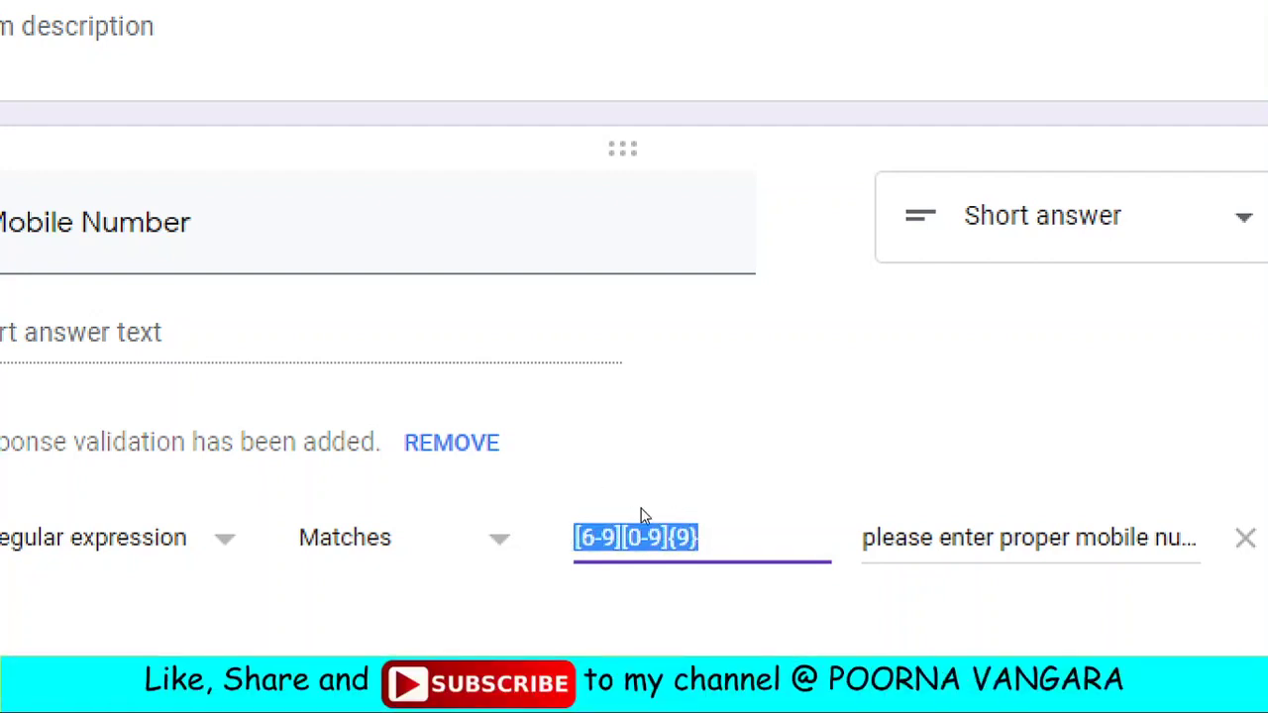
pyautogui.press('Right')
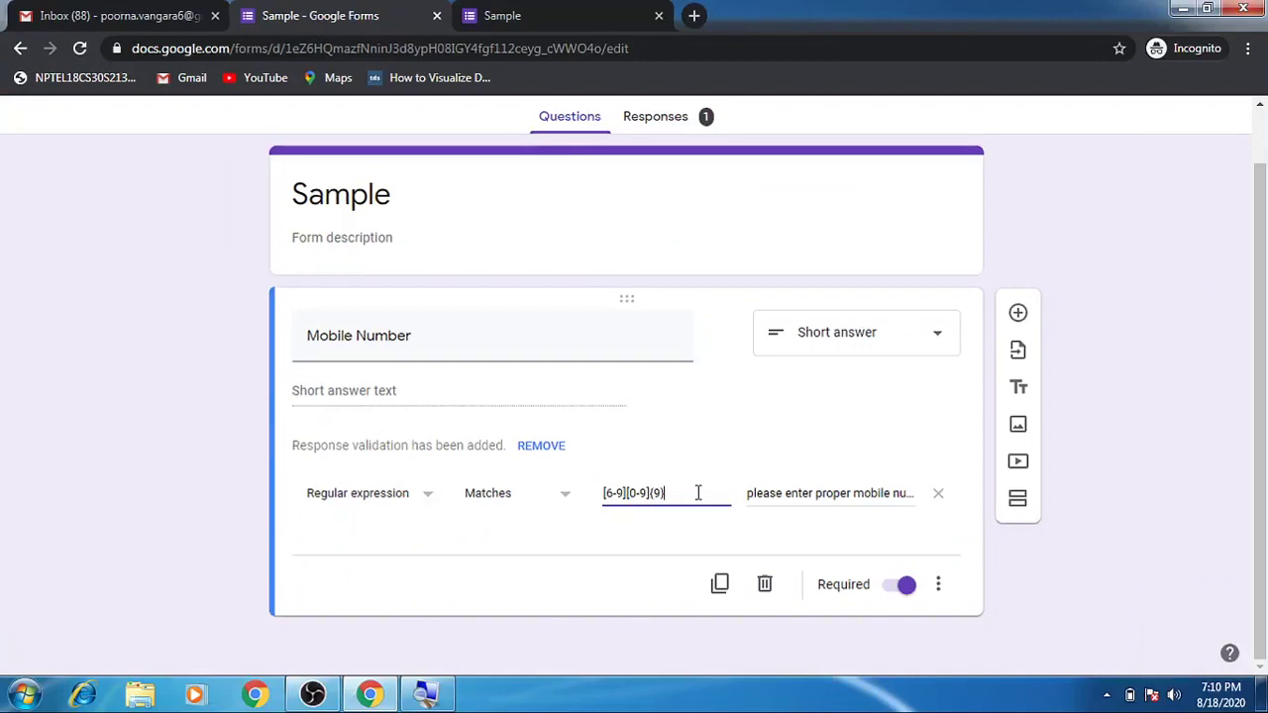
pyautogui.scroll(1, 1136, 253)
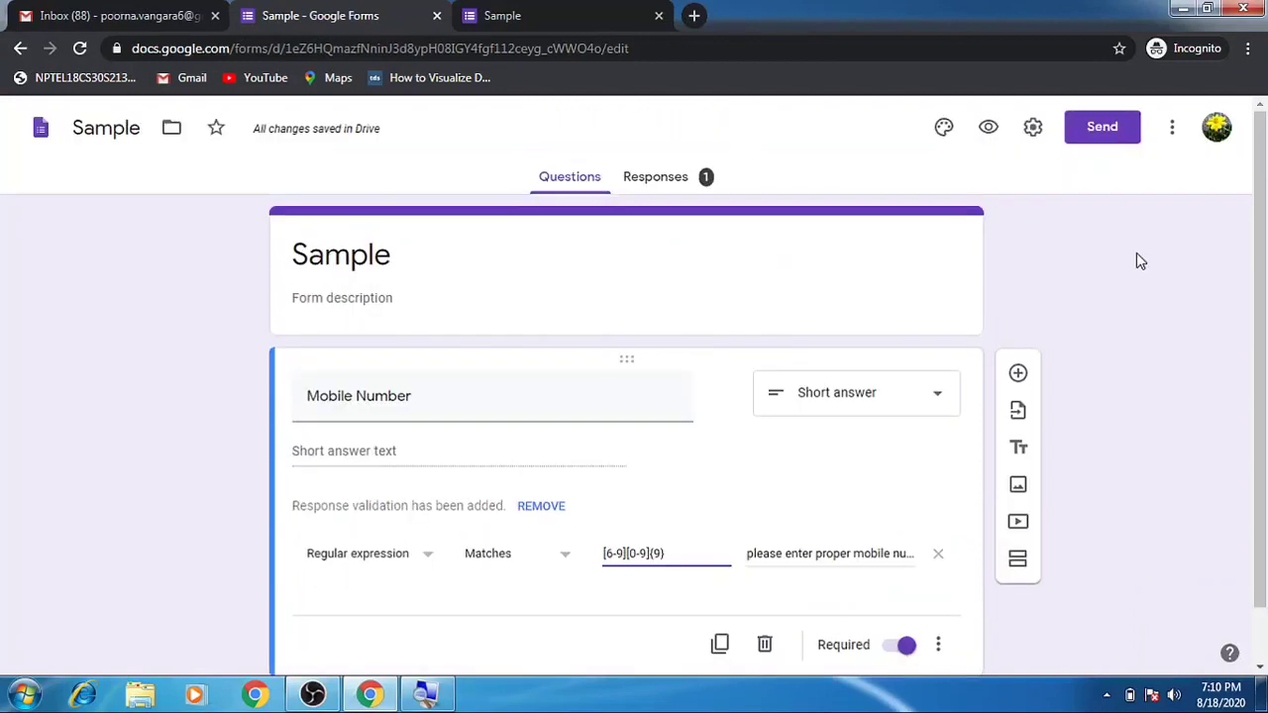
pyautogui.click(989, 130)
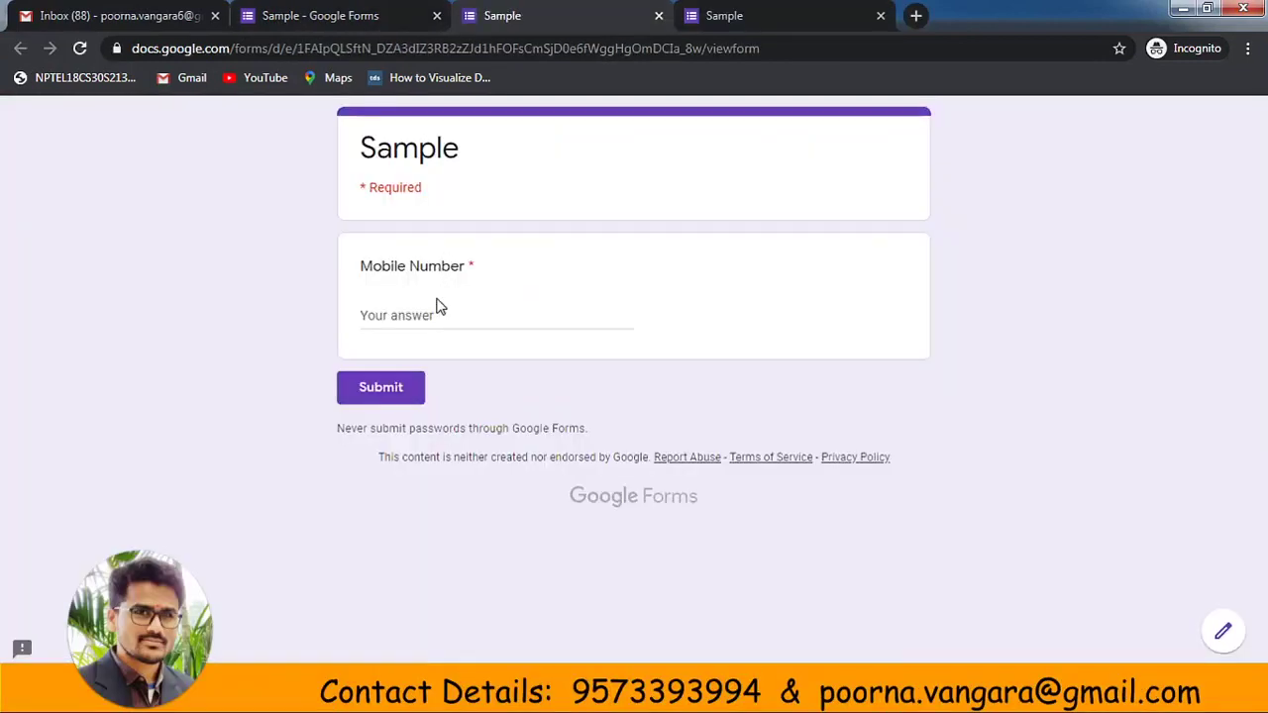
pyautogui.click(432, 313)
pyautogui.write('0')
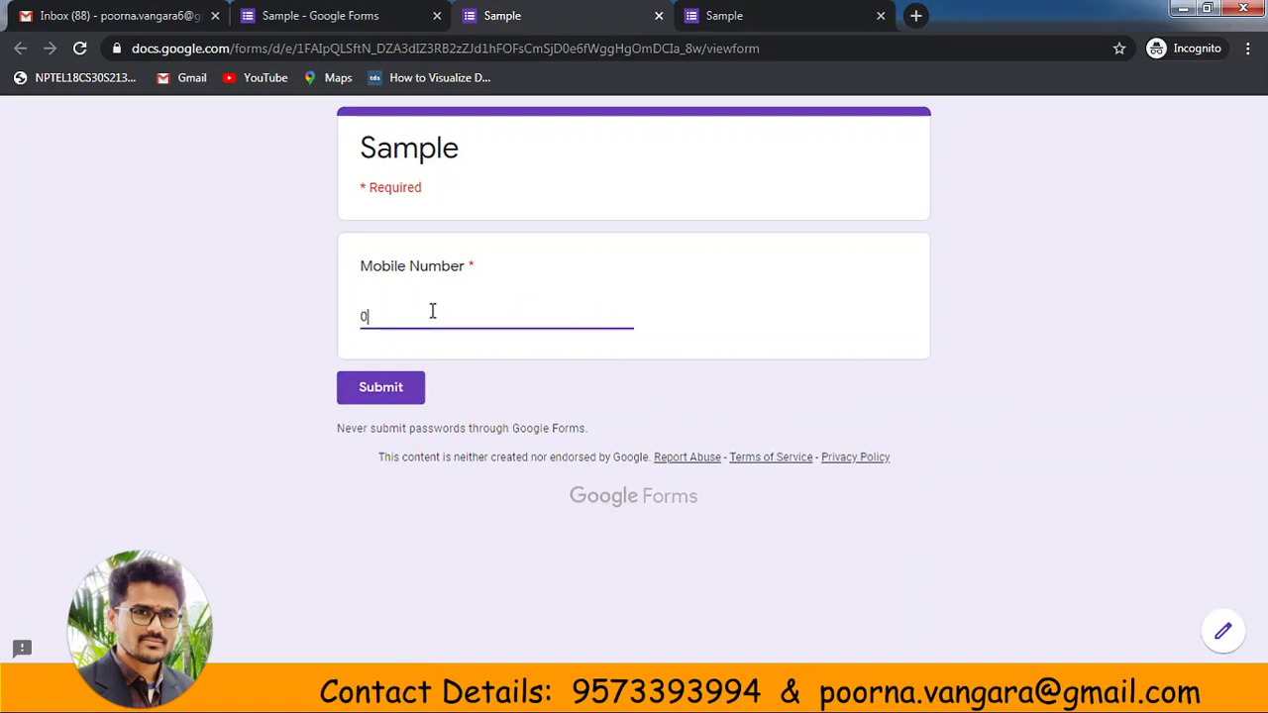
pyautogui.write('12')
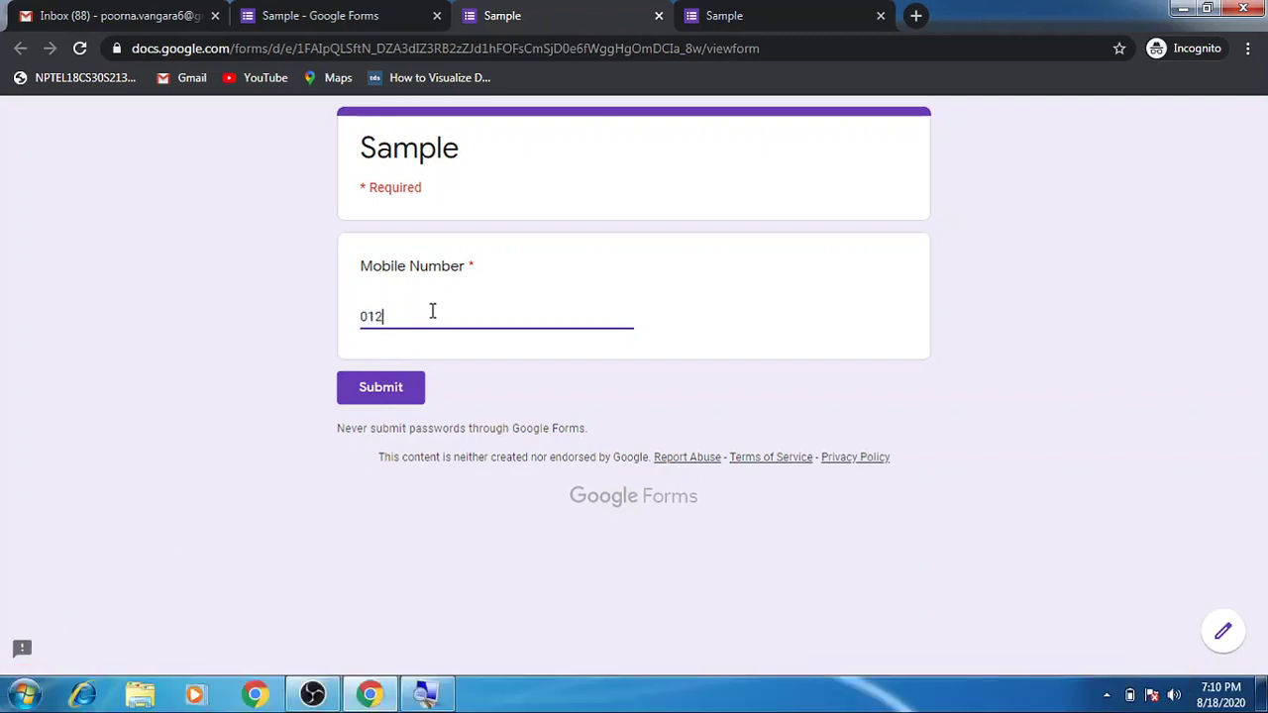
pyautogui.write('3456789')
pyautogui.click(417, 399)
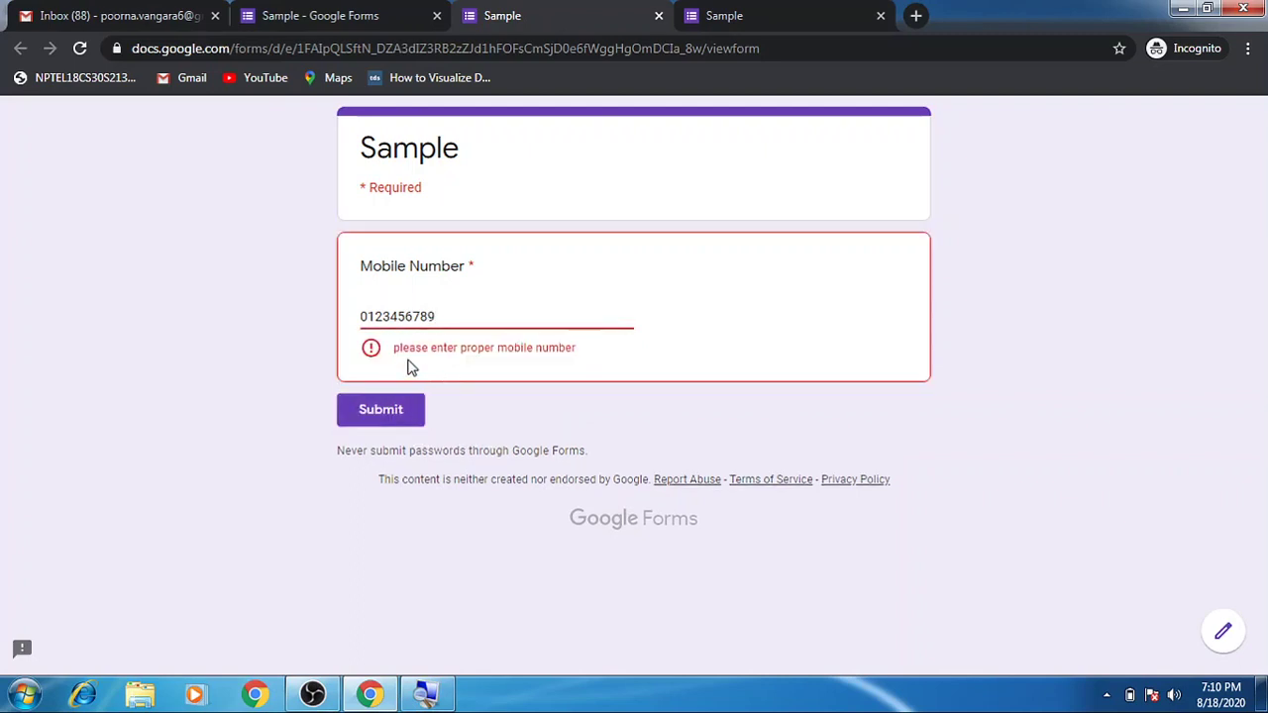
pyautogui.click(365, 318)
pyautogui.press('BackSpace')
pyautogui.write('7')
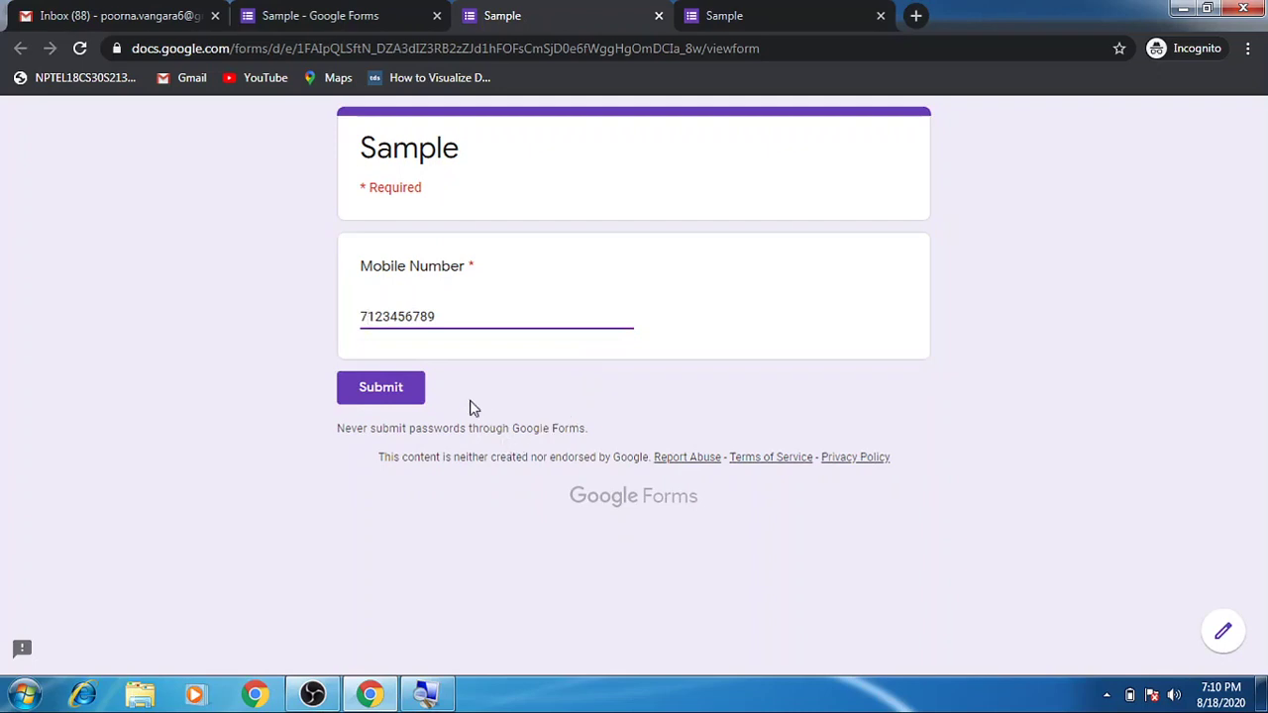
pyautogui.click(419, 398)
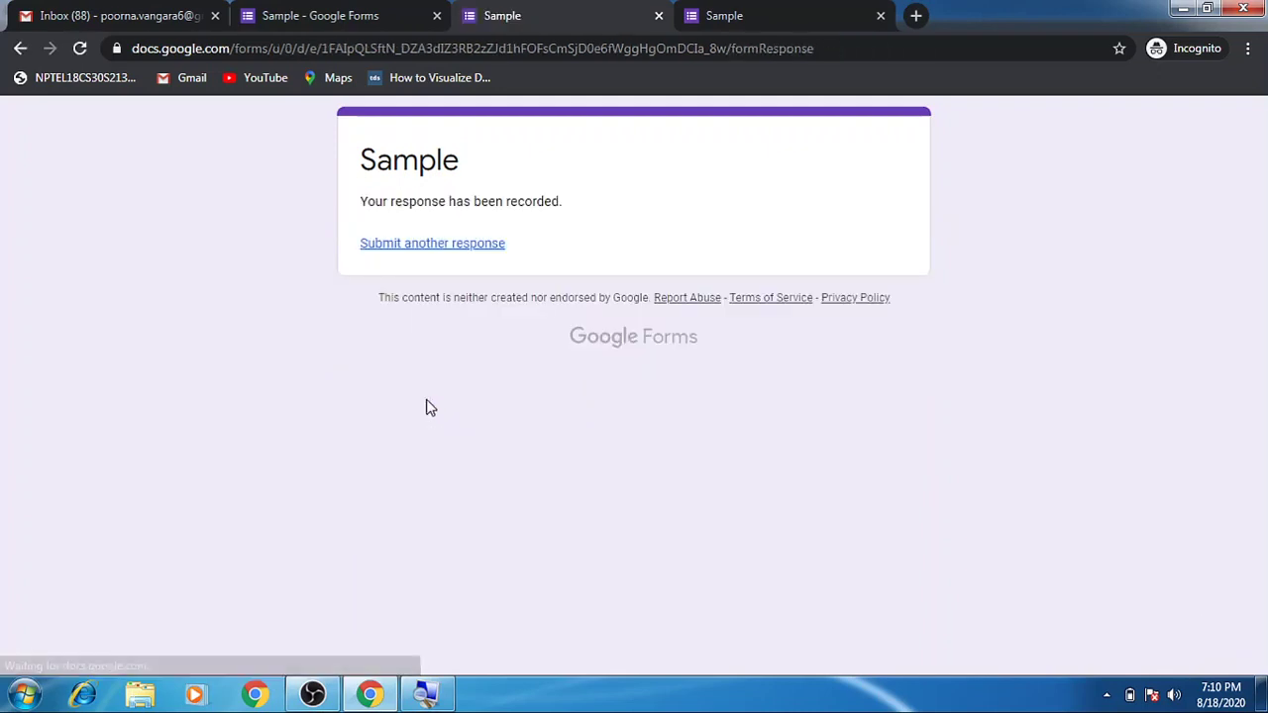
pyautogui.click(455, 245)
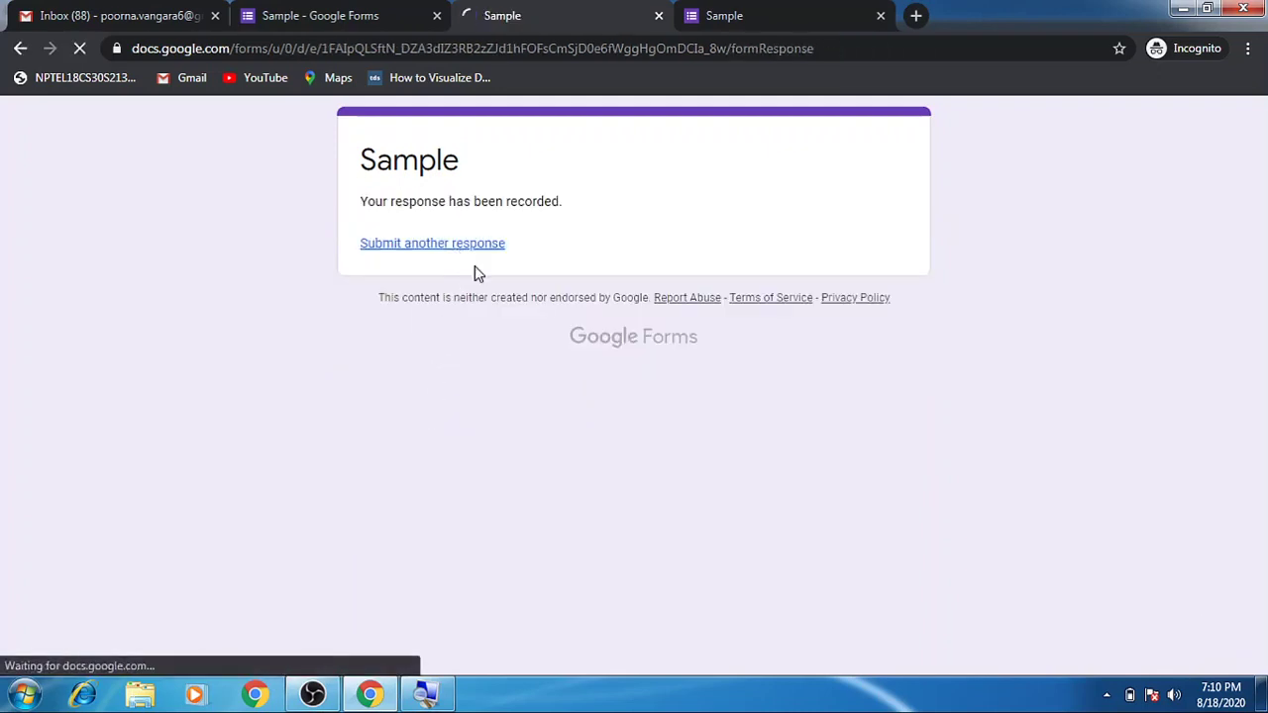
pyautogui.click(428, 320)
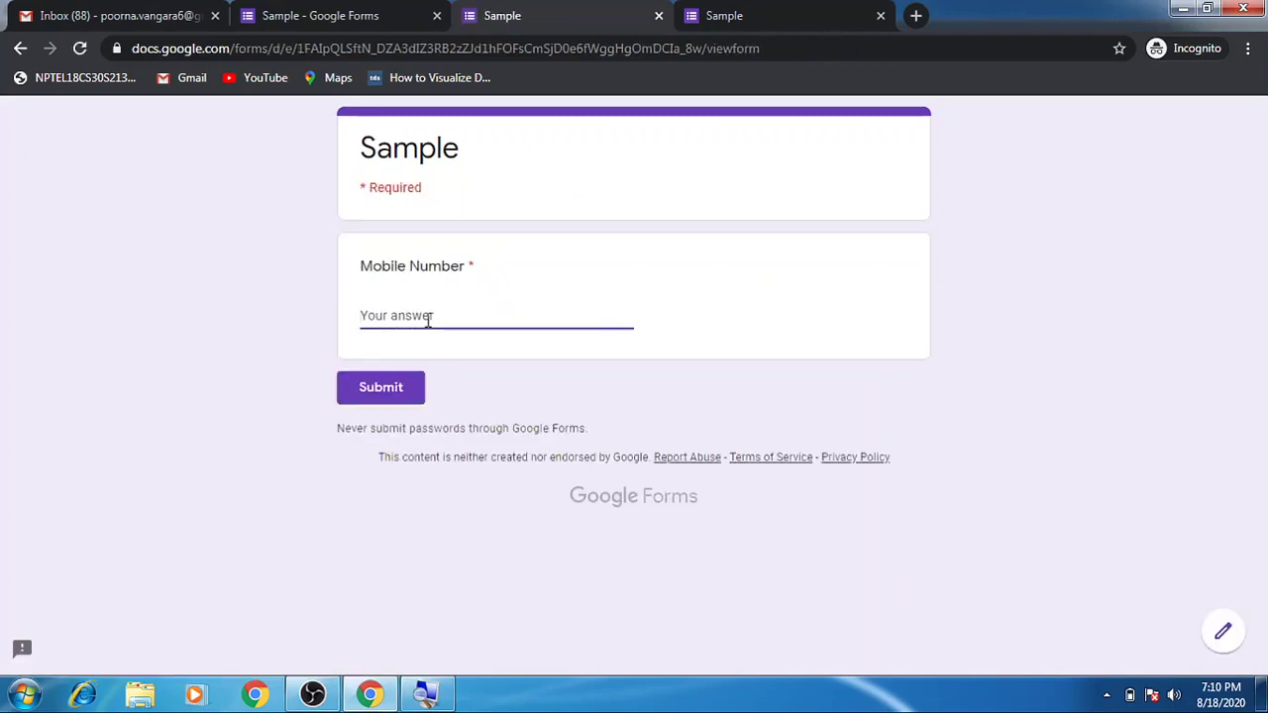
pyautogui.write('3')
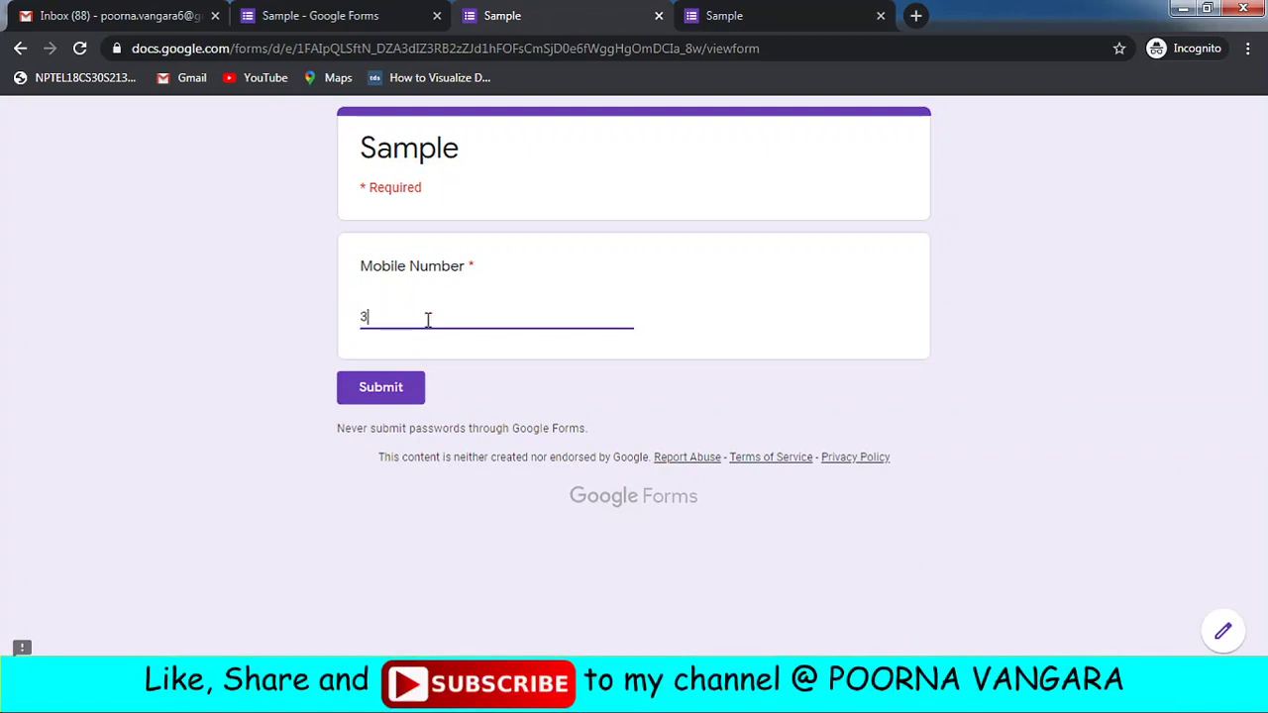
pyautogui.write('456789123')
pyautogui.click(366, 317)
pyautogui.moveTo(368, 318); pyautogui.dragTo(343, 326)
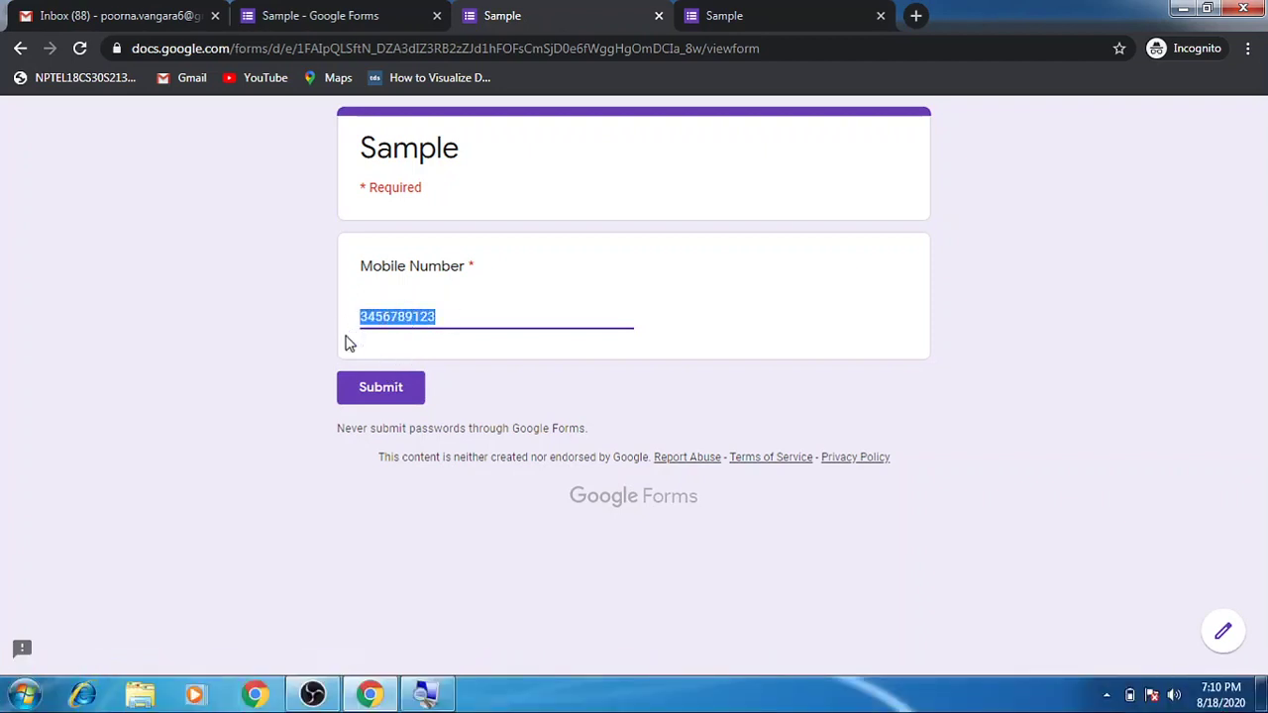
pyautogui.click(370, 324)
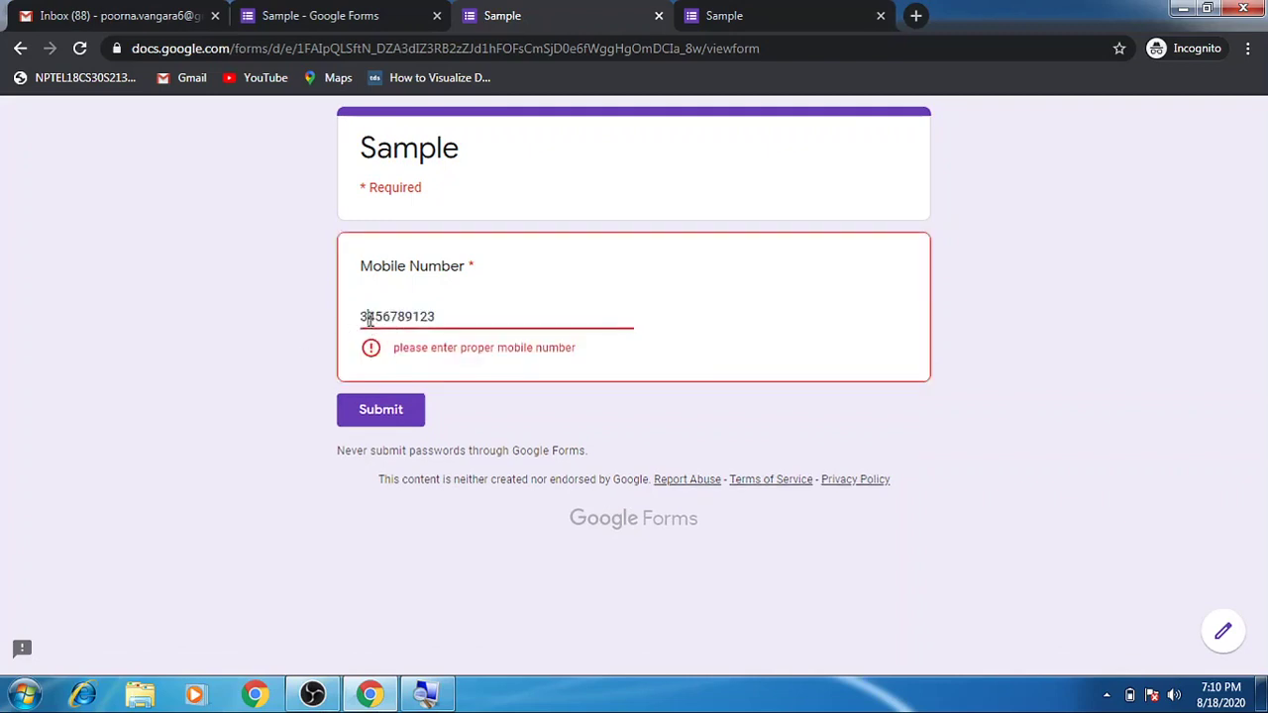
pyautogui.moveTo(368, 317); pyautogui.dragTo(359, 317)
pyautogui.click(388, 416)
pyautogui.press('BackSpace')
pyautogui.write('6')
pyautogui.click(382, 391)
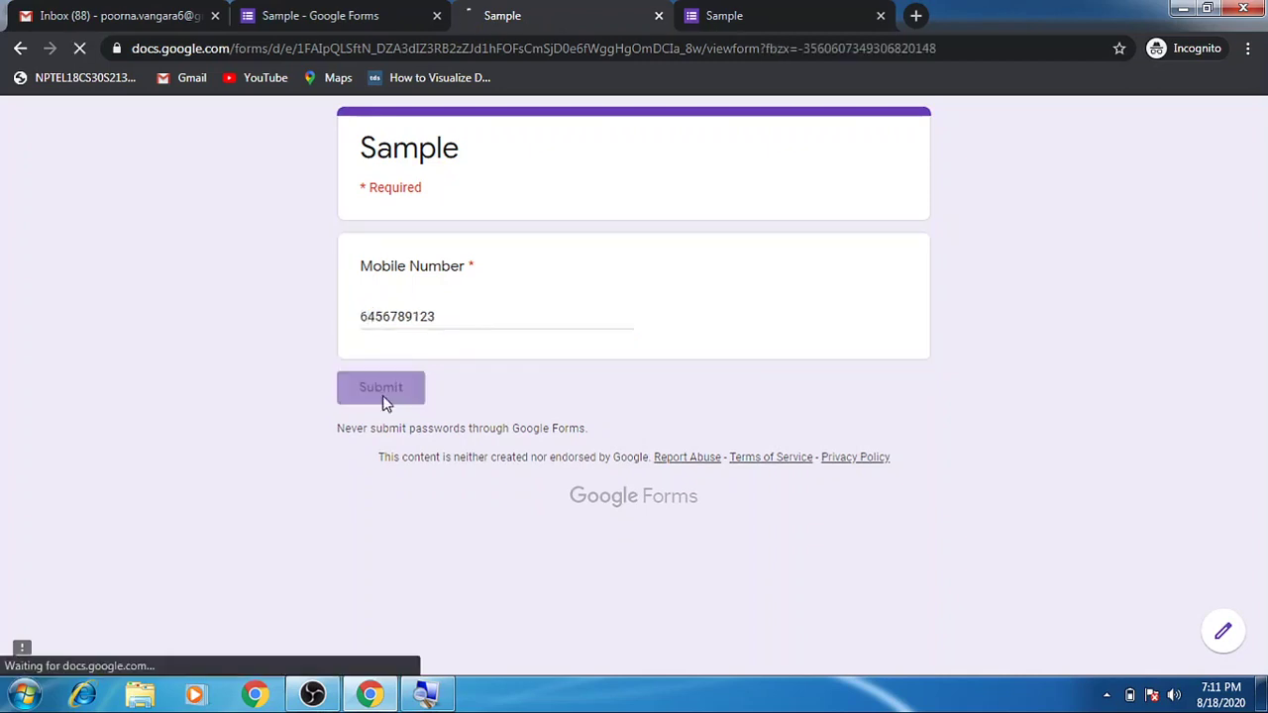
# Step: Back in the Sample form editor, delete the regex validation row from the Mobile Number question
pyautogui.click(327, 14)
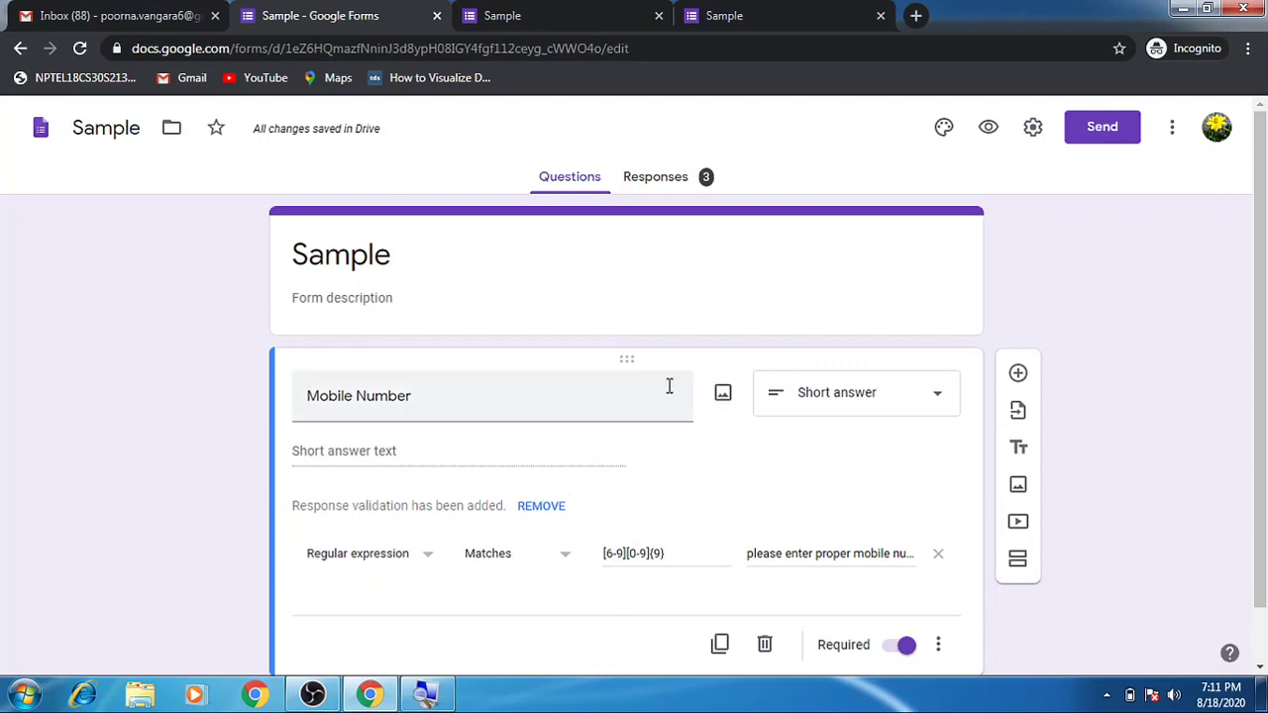
pyautogui.scroll(-1, 674, 453)
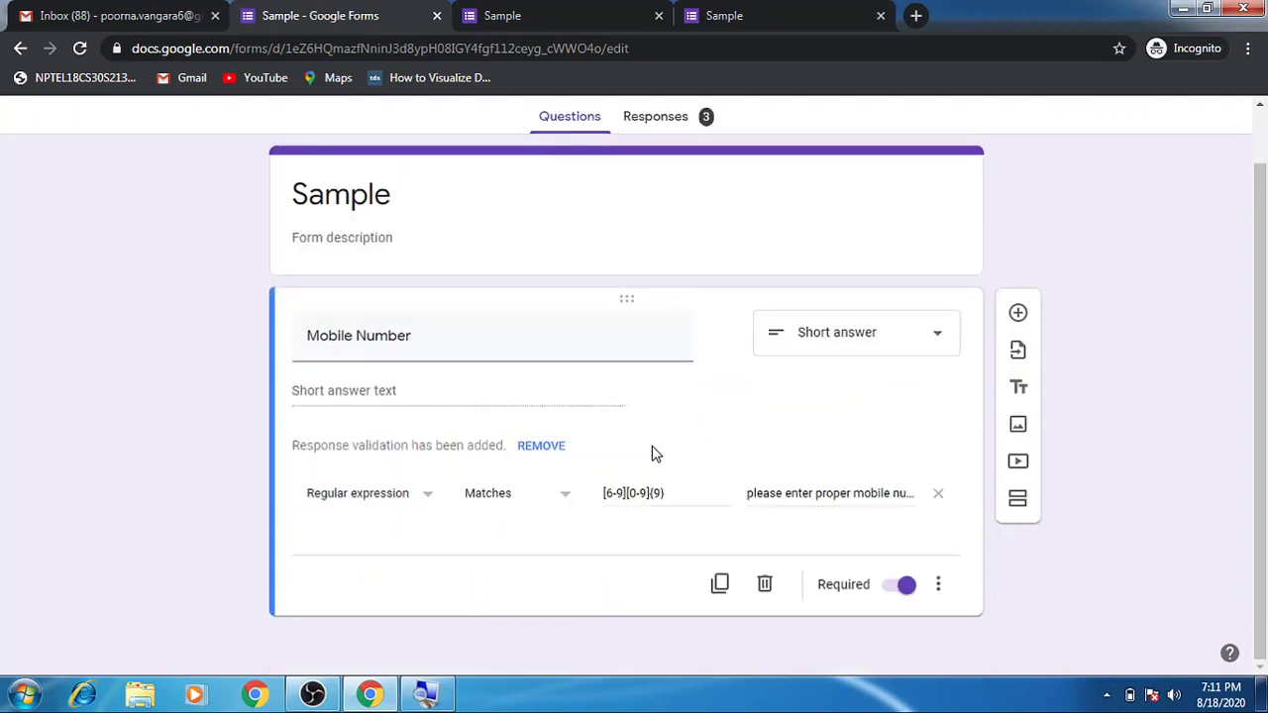
pyautogui.click(936, 496)
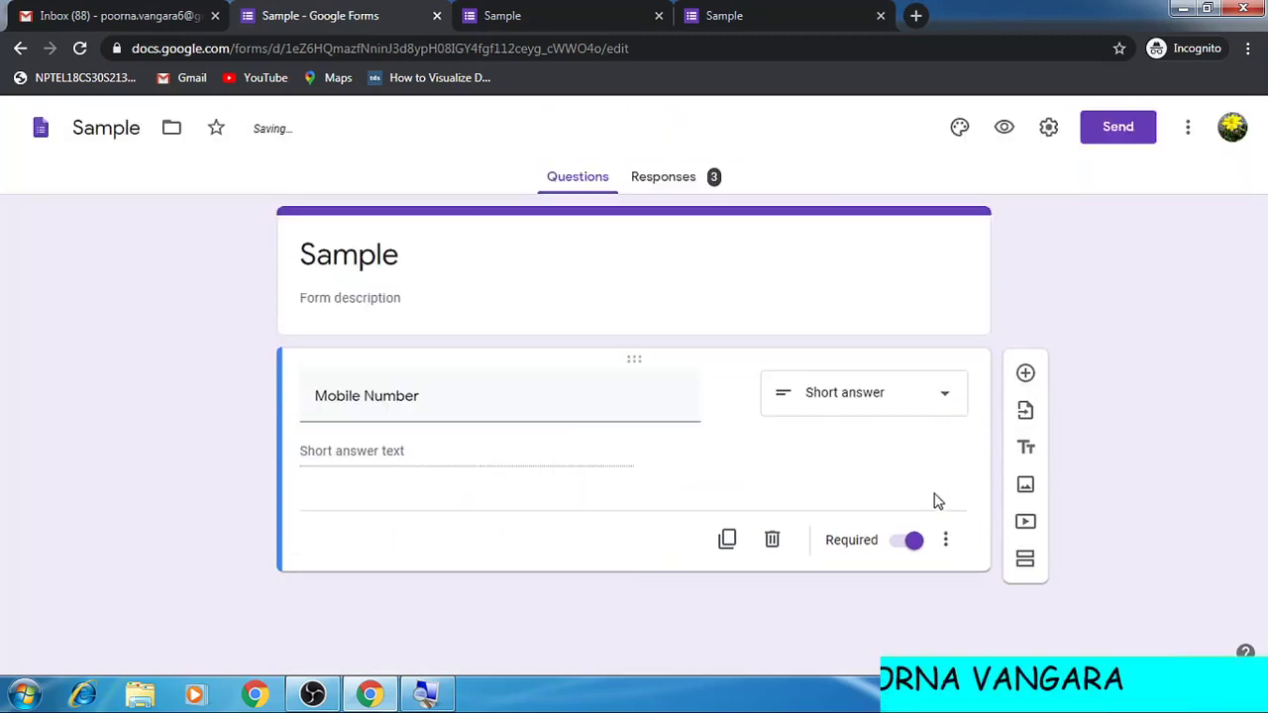